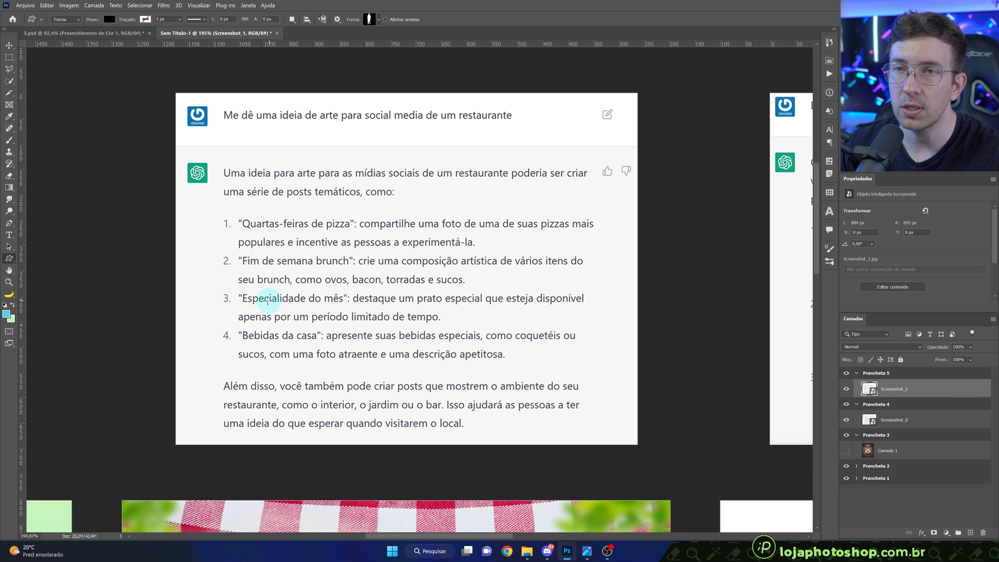
Step: Examine the restaurant post ideas, the design style suggestions, the finished COMIDA CASEIRA post and the empty artboard beside it
{"action": "left_click_drag", "start_coordinate": [466, 313], "coordinate": [305, 320]}
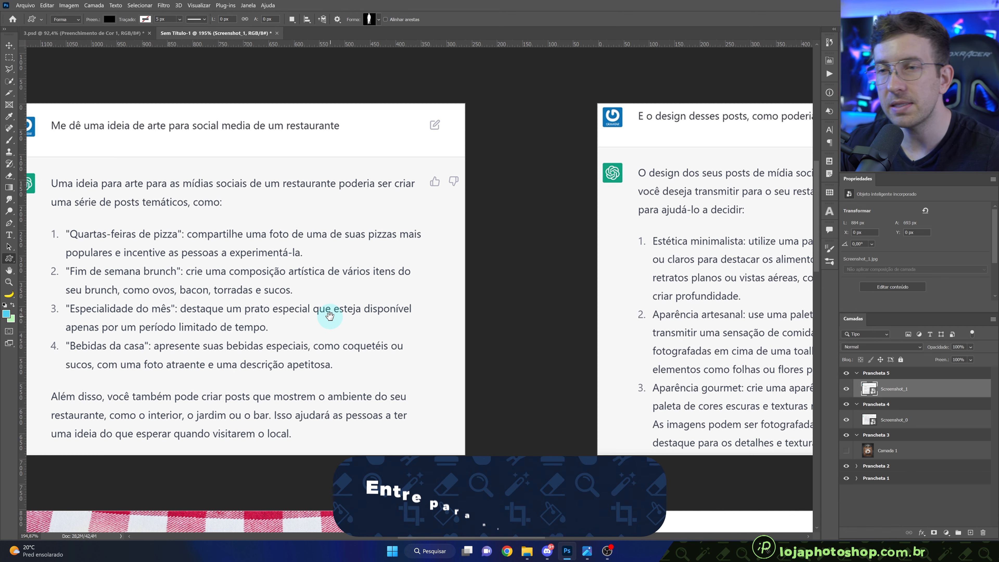
{"action": "left_click_drag", "start_coordinate": [594, 272], "coordinate": [258, 179]}
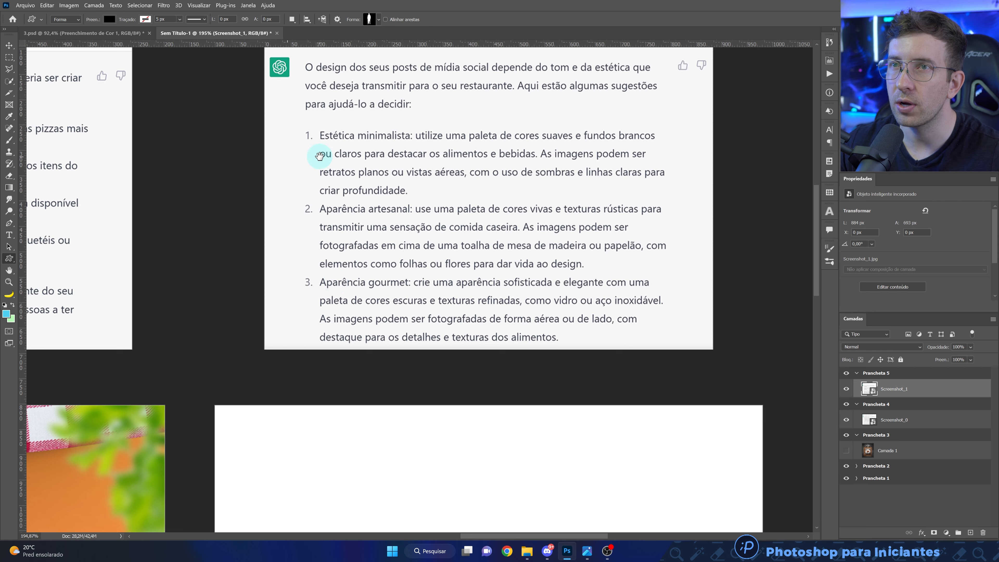
{"action": "scroll", "coordinate": [462, 193], "scroll_direction": "down", "scroll_amount": 3}
{"action": "left_click_drag", "start_coordinate": [237, 330], "coordinate": [547, 125]}
{"action": "left_click_drag", "start_coordinate": [607, 86], "coordinate": [362, 325]}
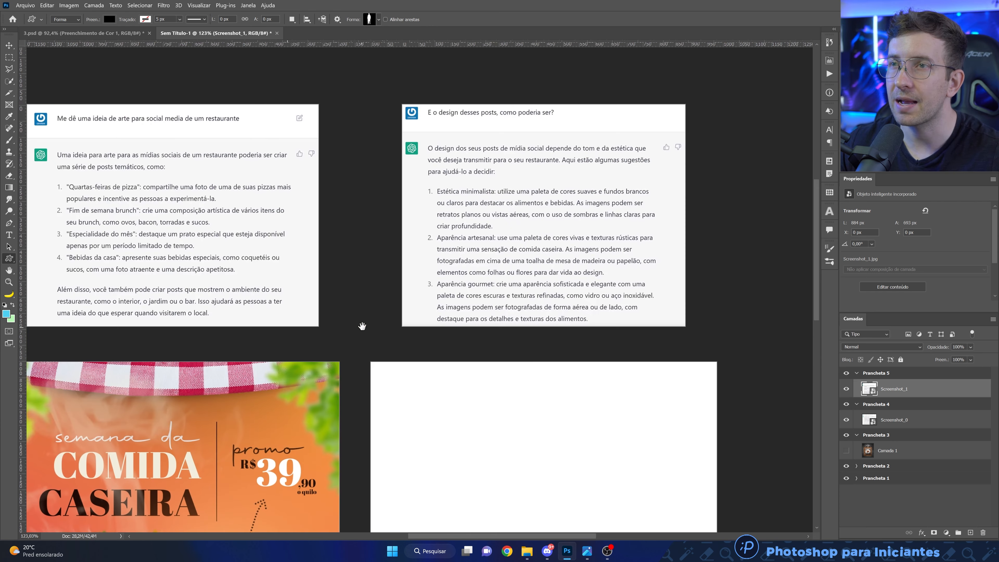
{"action": "left_click_drag", "start_coordinate": [460, 225], "coordinate": [527, 161]}
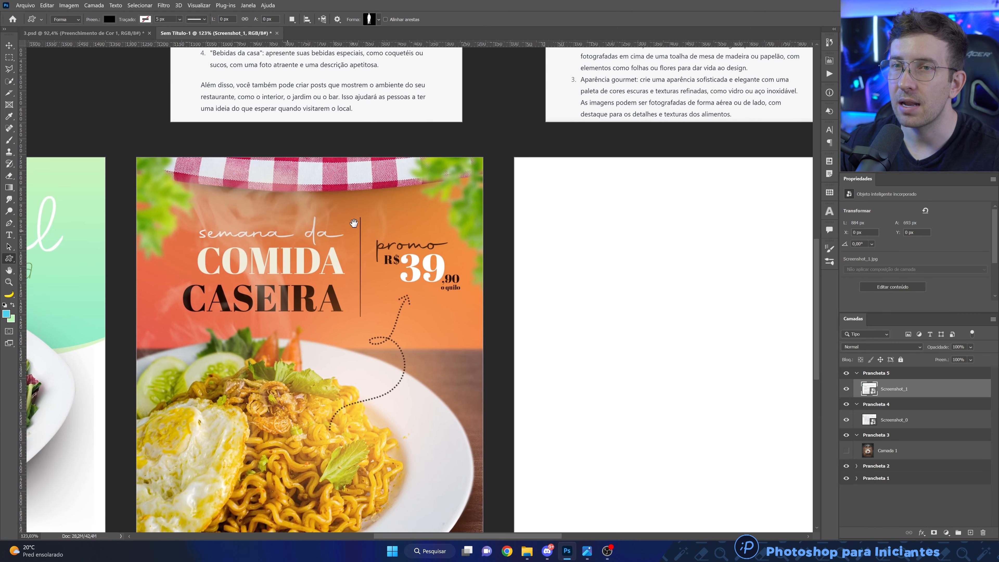
{"action": "left_click_drag", "start_coordinate": [409, 224], "coordinate": [118, 250]}
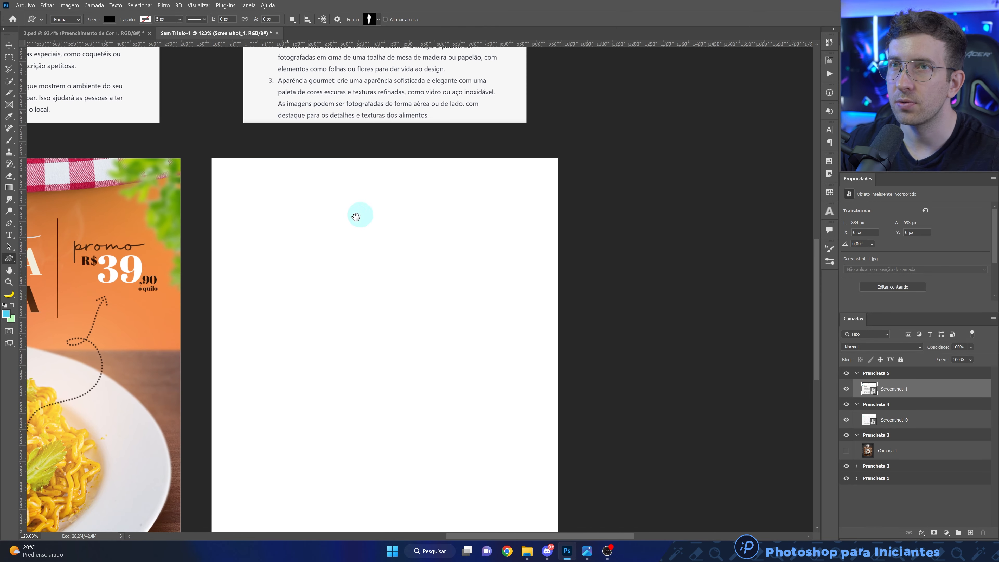
{"action": "left_click_drag", "start_coordinate": [356, 216], "coordinate": [307, 239]}
{"action": "left_click_drag", "start_coordinate": [388, 317], "coordinate": [448, 212]}
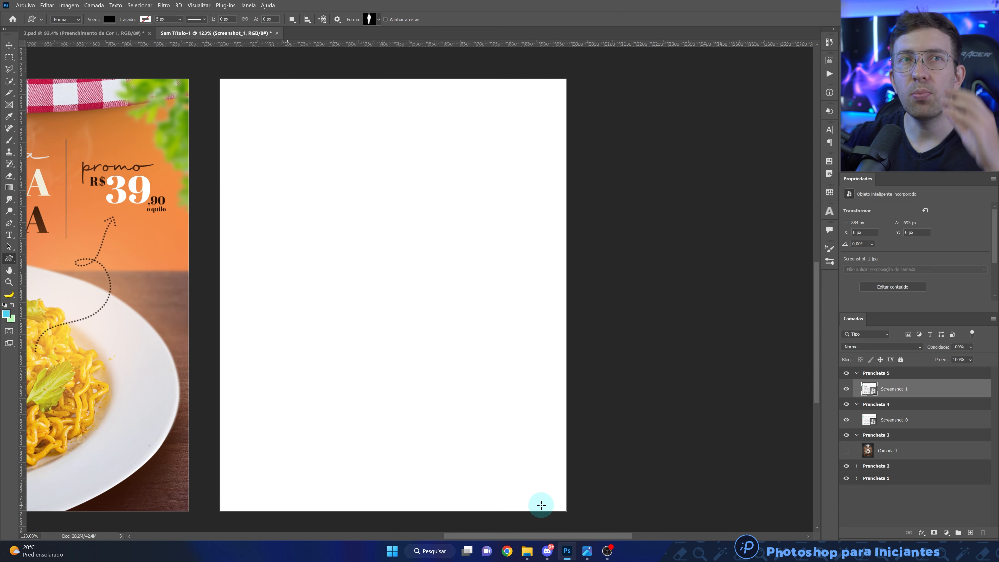
{"action": "left_click_drag", "start_coordinate": [555, 330], "coordinate": [608, 387]}
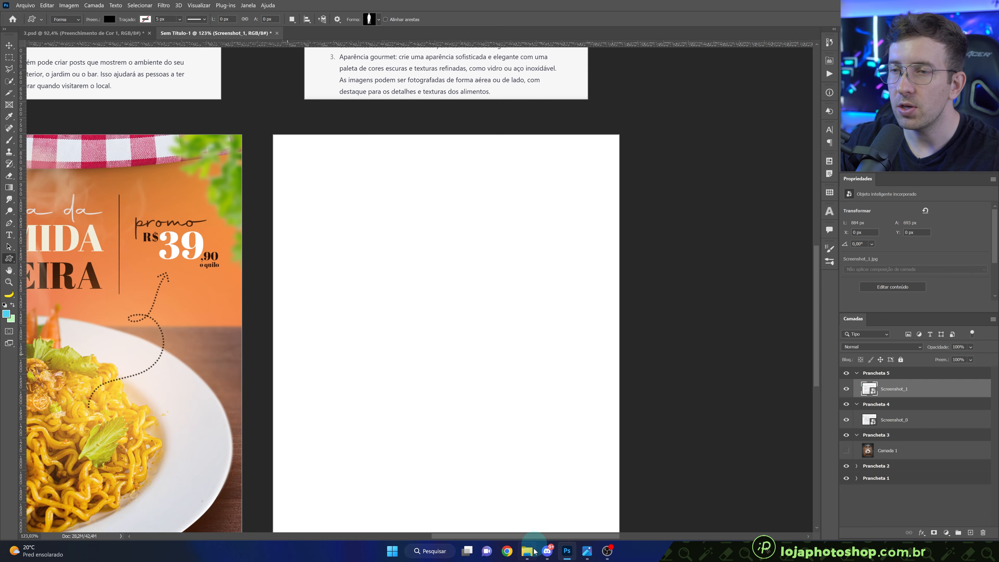
Step: Switch to File Explorer and look over the image files in the CHAT GPT PHOTOSHOP folder
{"action": "mouse_move", "coordinate": [529, 550]}
{"action": "left_click", "coordinate": [541, 504]}
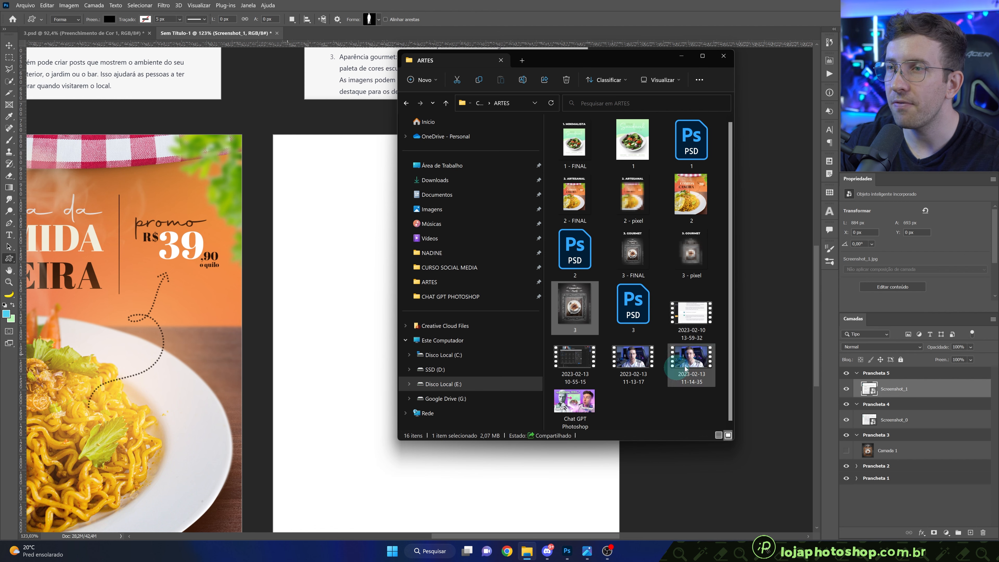
{"action": "left_click_drag", "start_coordinate": [733, 338], "coordinate": [826, 337]}
{"action": "left_click", "coordinate": [422, 104]}
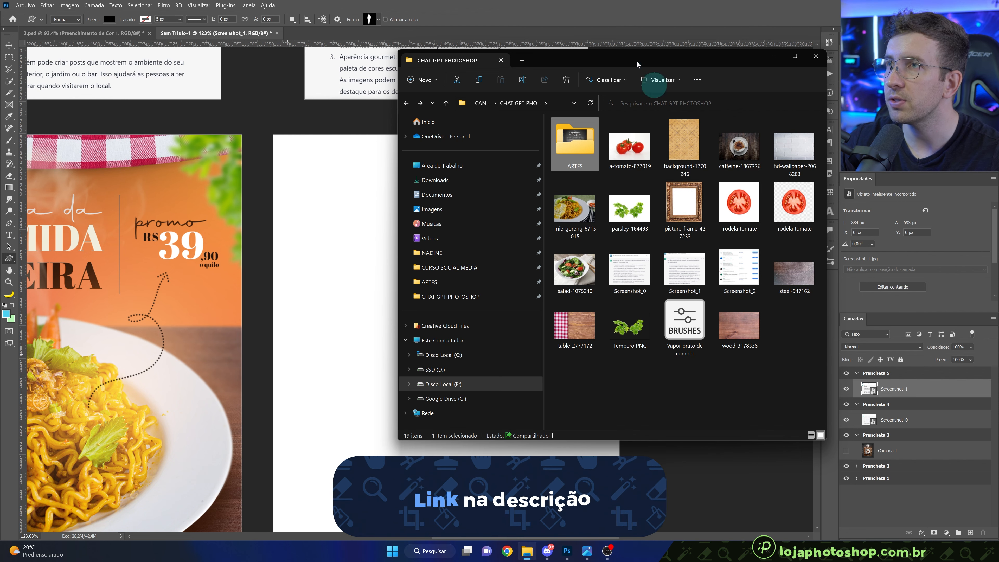
{"action": "left_click_drag", "start_coordinate": [633, 58], "coordinate": [519, 95]}
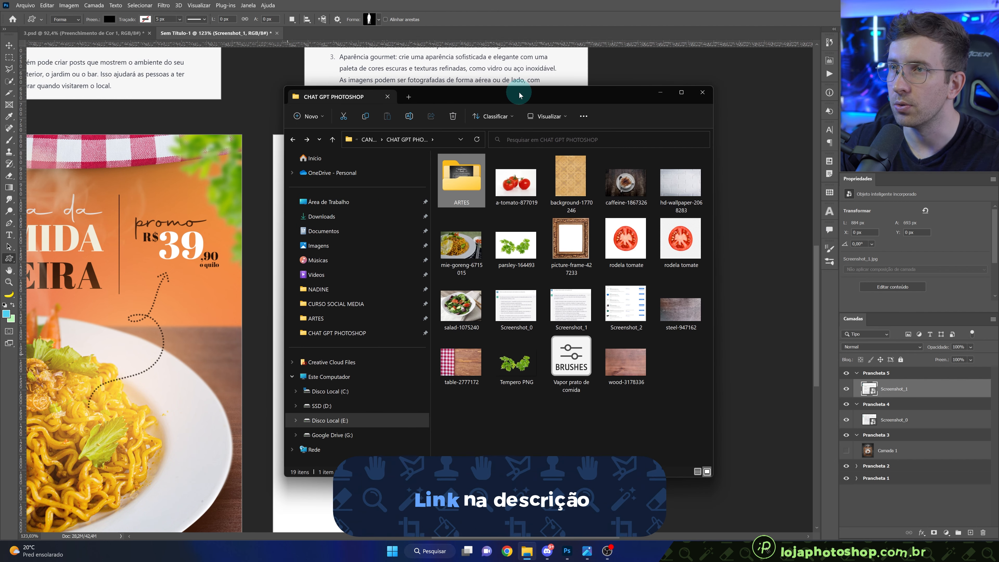
{"action": "left_click", "coordinate": [660, 92]}
{"action": "key", "text": "ctrl+n"}
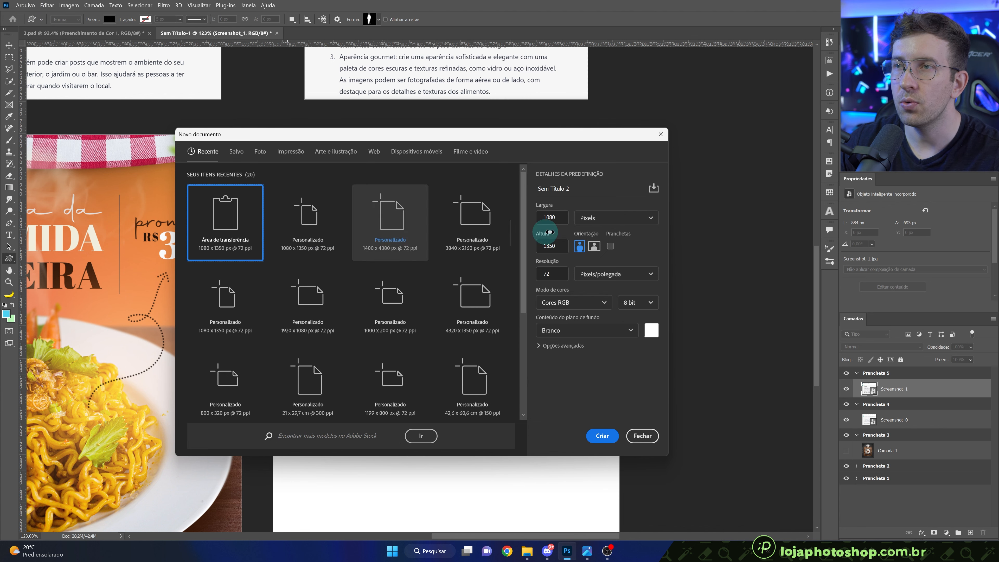
{"action": "left_click", "coordinate": [536, 245]}
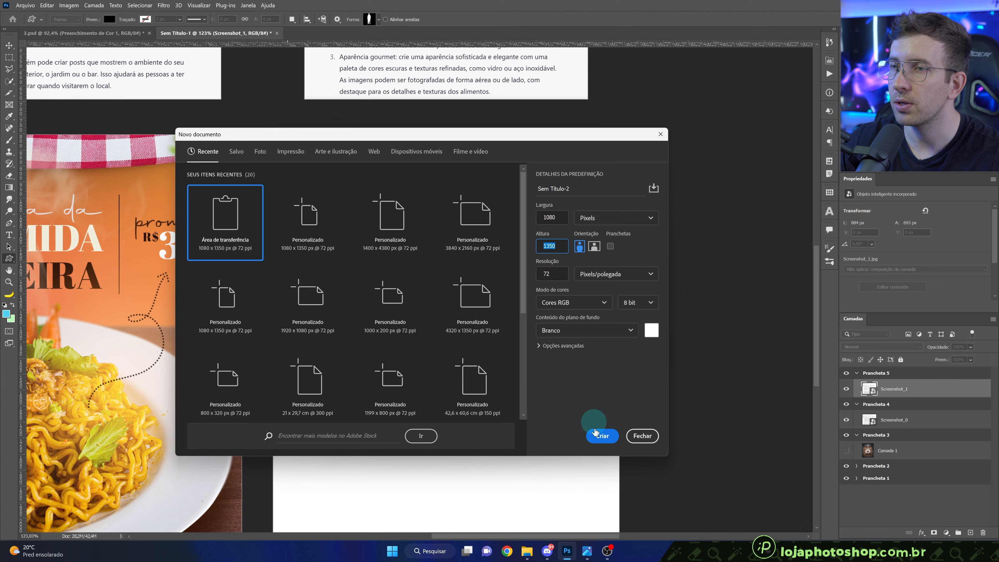
{"action": "left_click", "coordinate": [639, 439]}
Step: Delete the hidden Camada 1 layer from the Prancheta 3 artboard
{"action": "left_click_drag", "start_coordinate": [452, 363], "coordinate": [442, 313]}
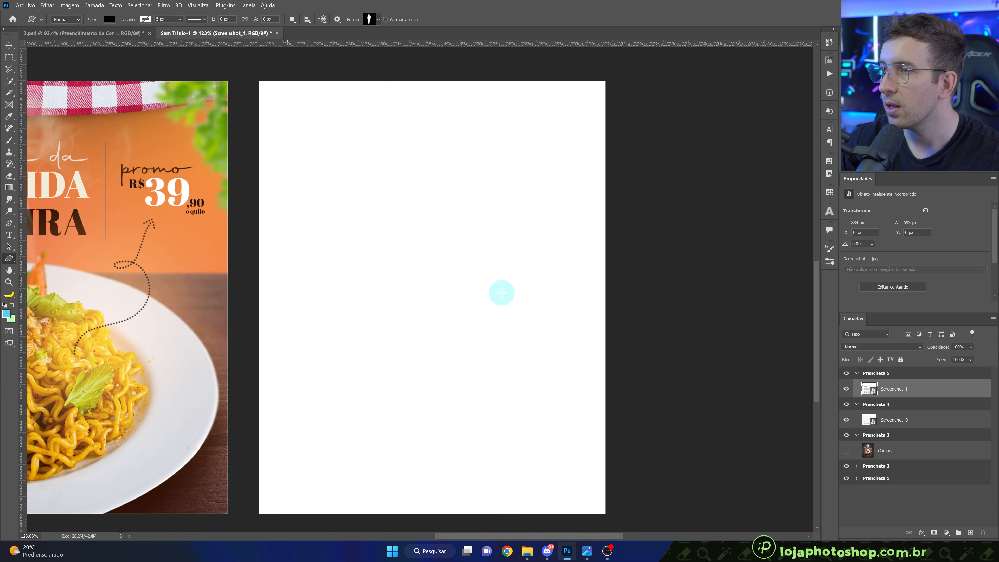
{"action": "left_click_drag", "start_coordinate": [547, 321], "coordinate": [530, 331]}
{"action": "left_click", "coordinate": [887, 450]}
{"action": "key", "text": "Delete"}
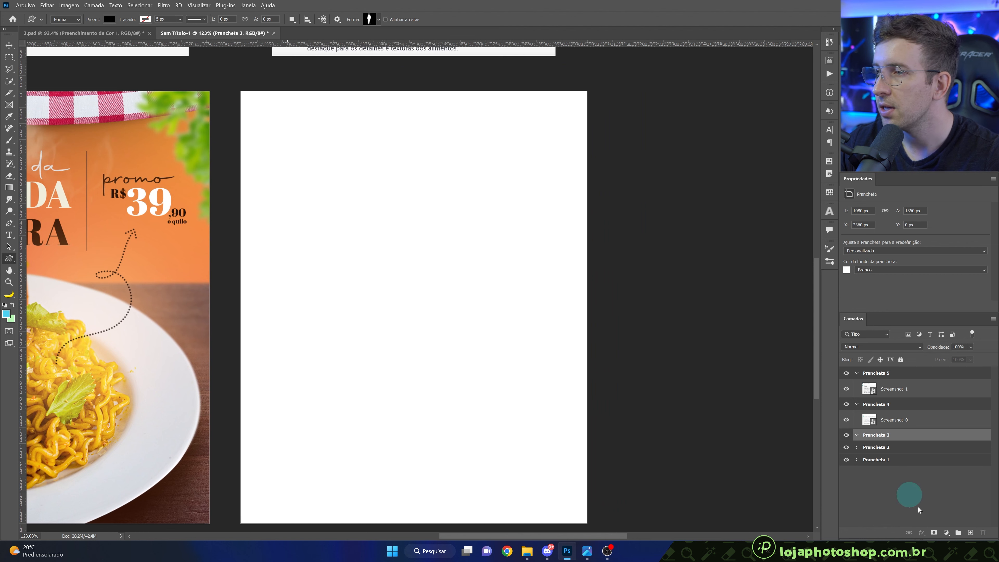
Step: Add a solid colour fill layer in dark grey #3c3c3c to the Prancheta 3 artboard
{"action": "left_click", "coordinate": [946, 532]}
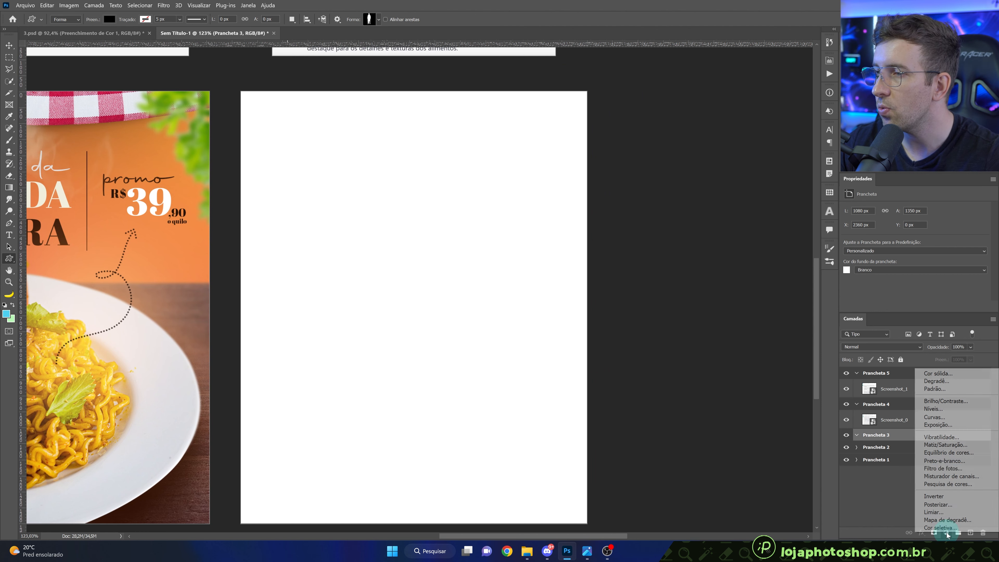
{"action": "left_click", "coordinate": [949, 376]}
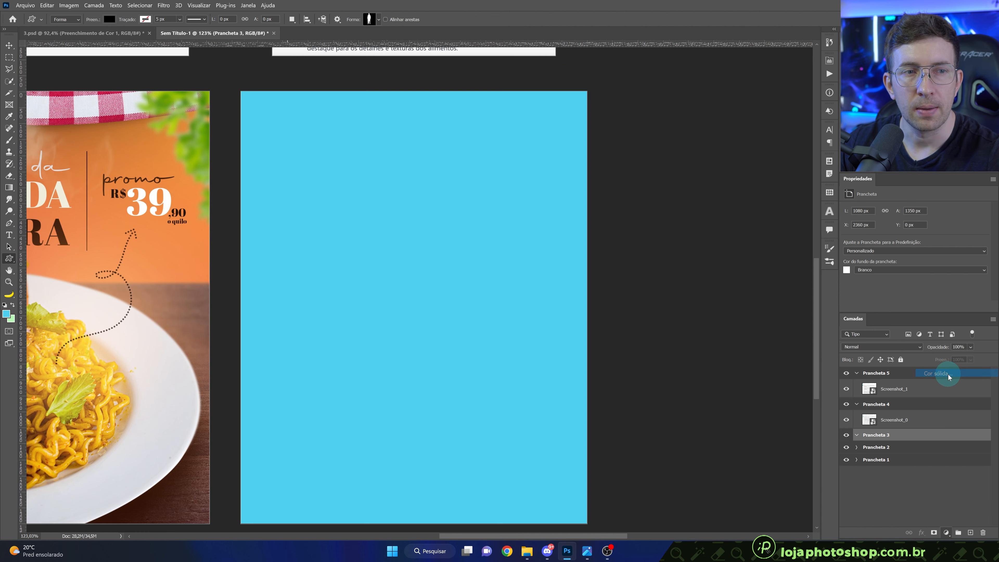
{"action": "type", "text": "334245"}
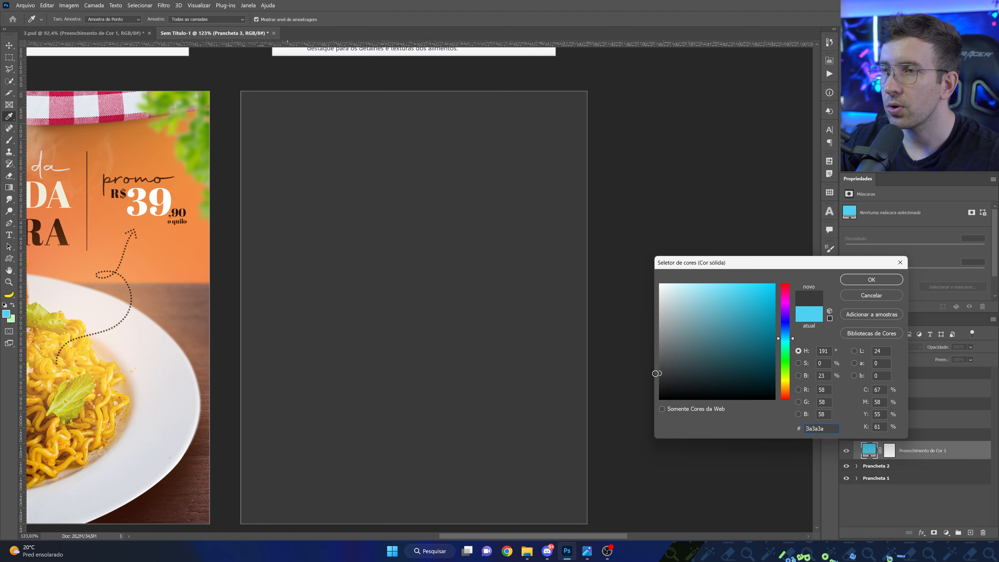
{"action": "left_click_drag", "start_coordinate": [654, 375], "coordinate": [651, 374]}
{"action": "left_click_drag", "start_coordinate": [519, 268], "coordinate": [503, 411]}
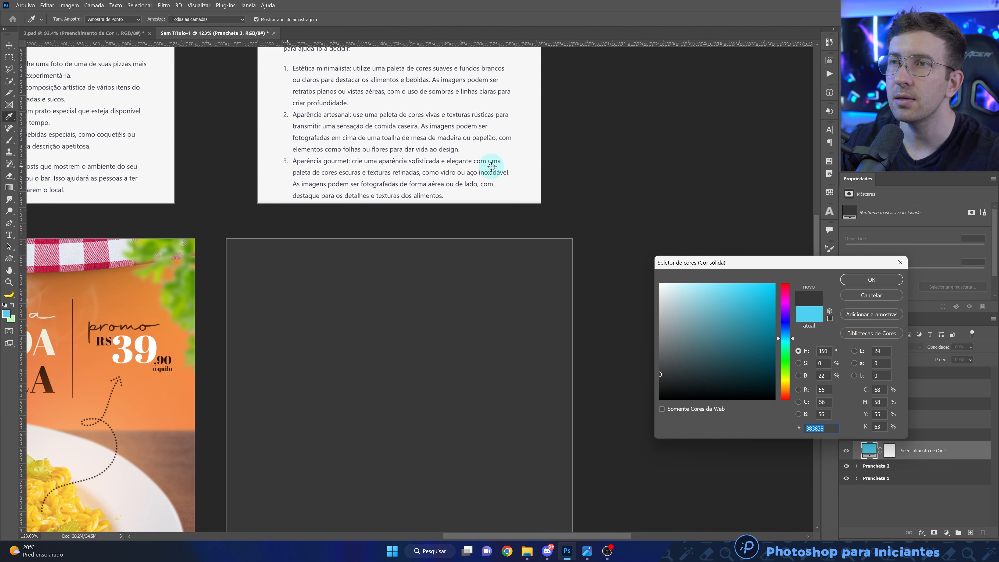
{"action": "left_click_drag", "start_coordinate": [356, 357], "coordinate": [341, 244]}
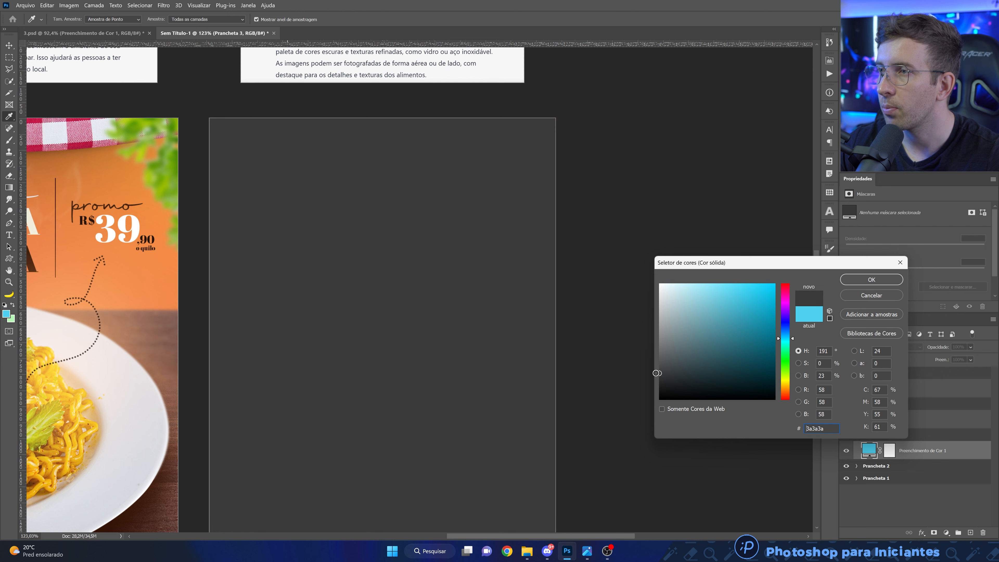
{"action": "left_click", "coordinate": [652, 372]}
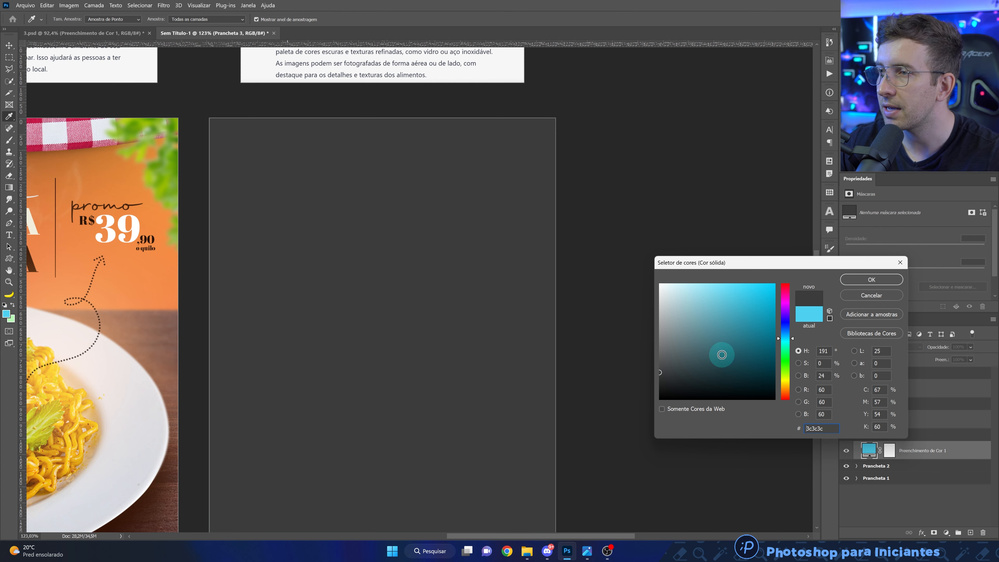
{"action": "left_click", "coordinate": [853, 279]}
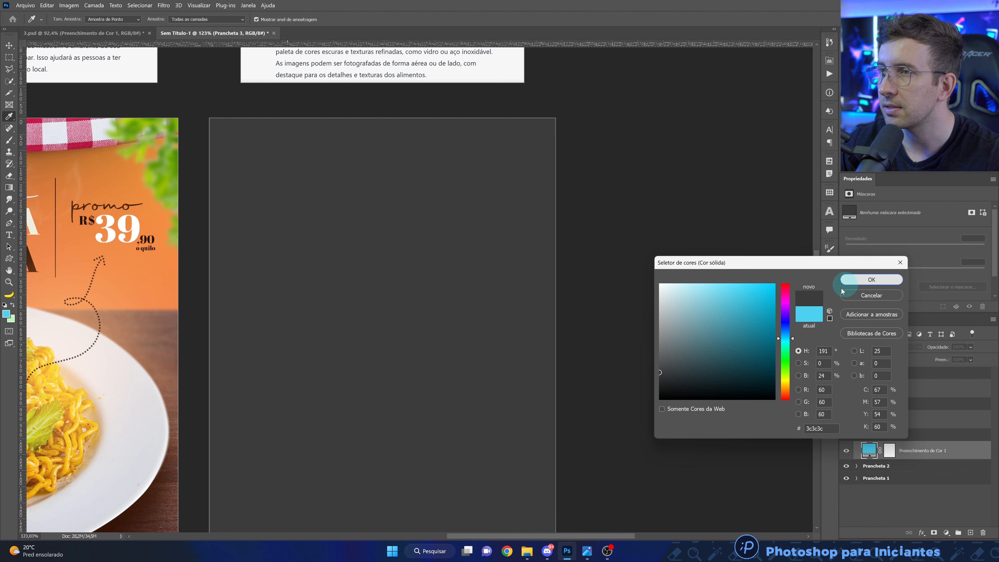
{"action": "left_click_drag", "start_coordinate": [489, 390], "coordinate": [560, 328]}
{"action": "left_click", "coordinate": [560, 328]}
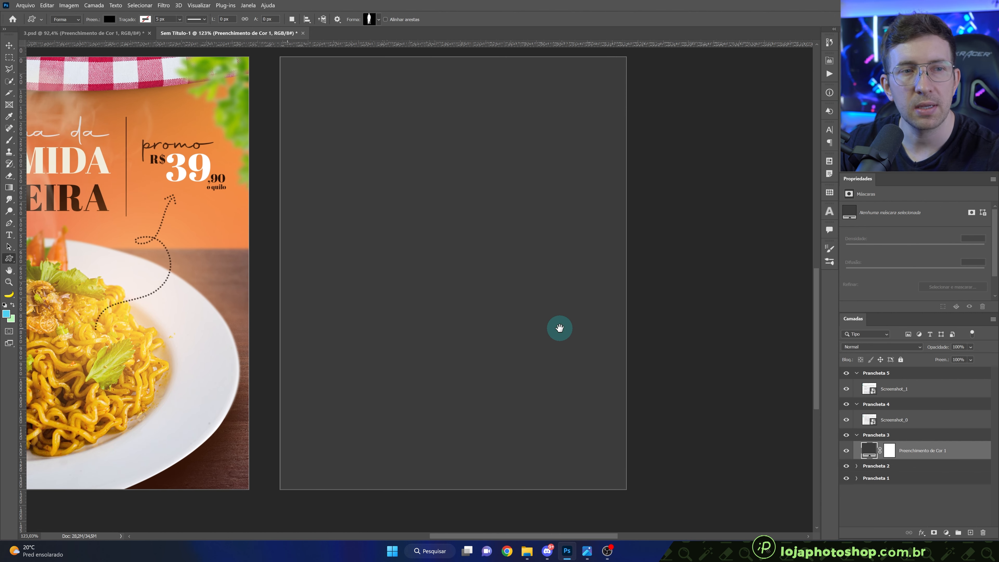
Step: Lighten the Prancheta 3 solid colour fill to #414141
{"action": "double_click", "coordinate": [869, 450]}
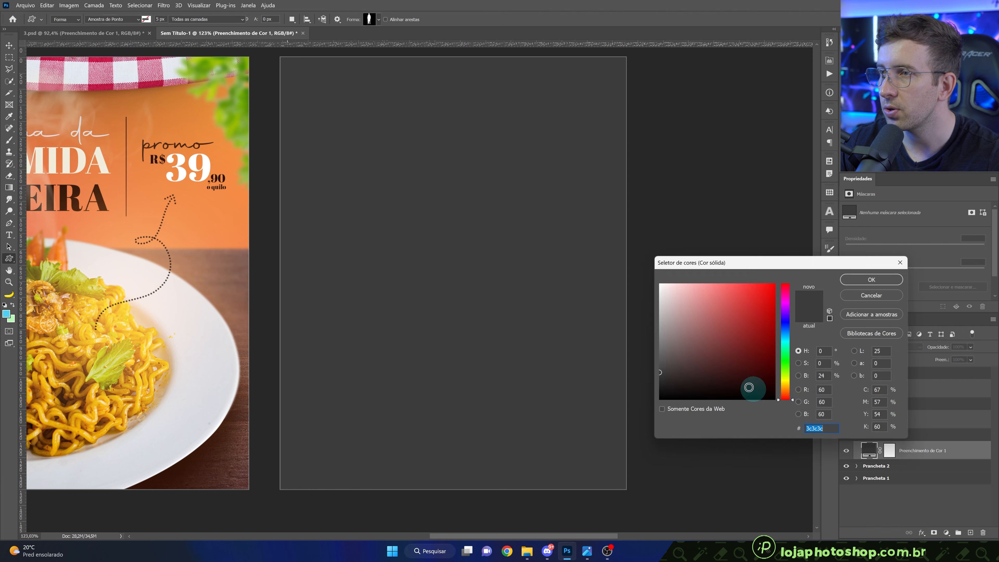
{"action": "left_click_drag", "start_coordinate": [662, 381], "coordinate": [654, 370]}
{"action": "left_click", "coordinate": [858, 279]}
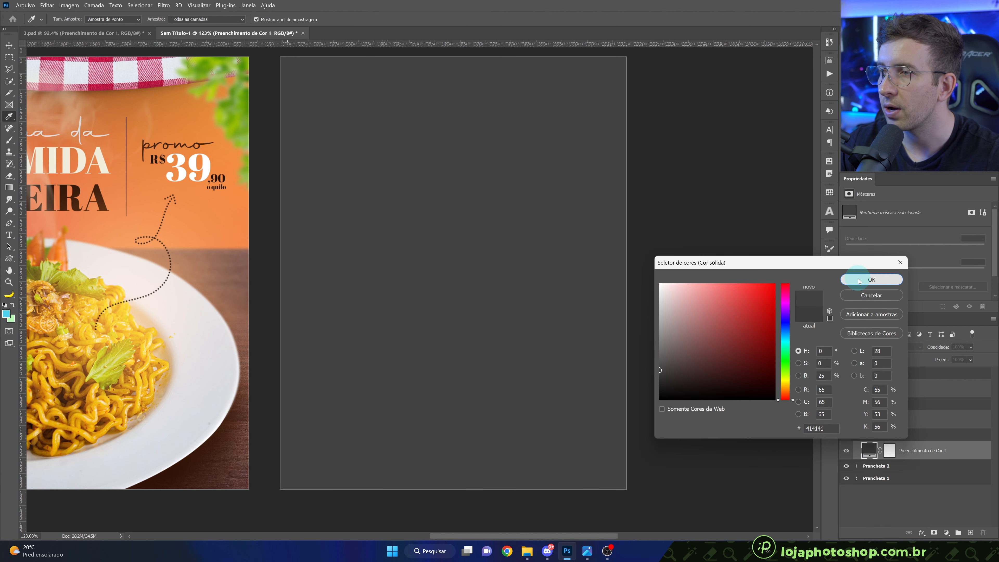
{"action": "key", "text": "u"}
Step: Place the background-1770246 image from the CHAT GPT PHOTOSHOP folder above the grey fill in Prancheta 3, covering the artboard
{"action": "scroll", "coordinate": [581, 395], "scroll_direction": "up", "scroll_amount": 2}
{"action": "left_click_drag", "start_coordinate": [584, 395], "coordinate": [588, 346]}
{"action": "mouse_move", "coordinate": [532, 551]}
{"action": "left_click_drag", "start_coordinate": [598, 118], "coordinate": [564, 409]}
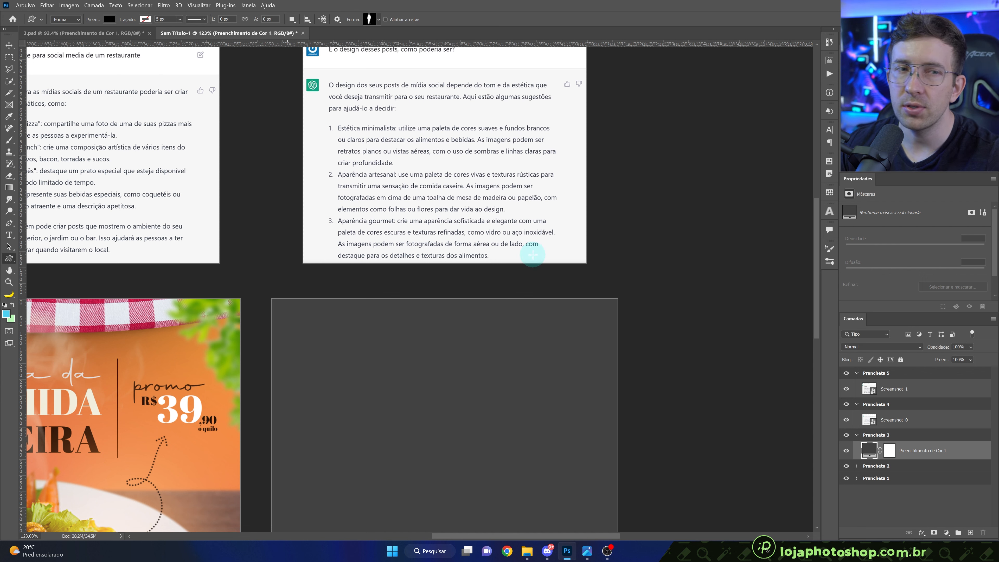
{"action": "left_click_drag", "start_coordinate": [434, 396], "coordinate": [446, 319]}
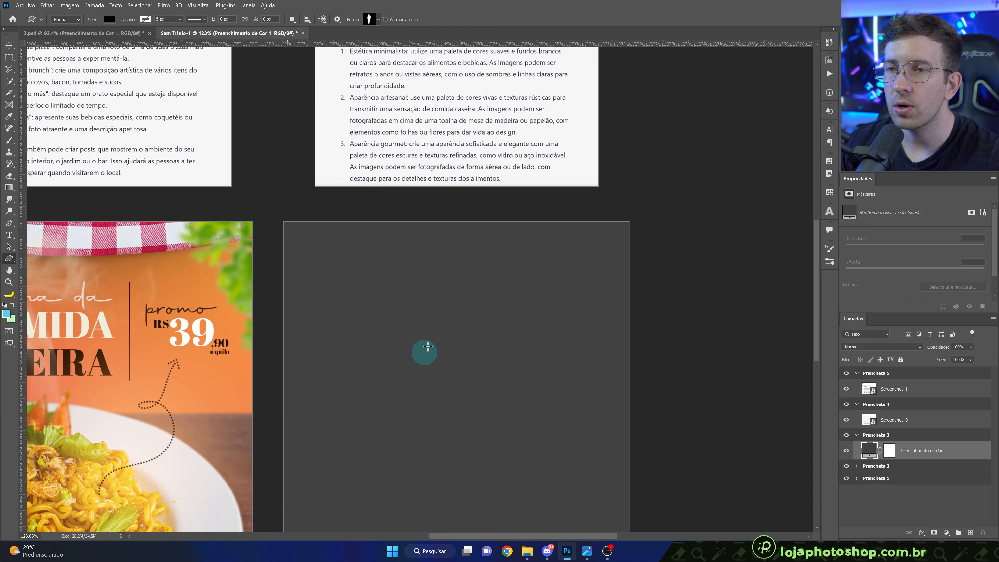
{"action": "left_click_drag", "start_coordinate": [433, 393], "coordinate": [422, 312]}
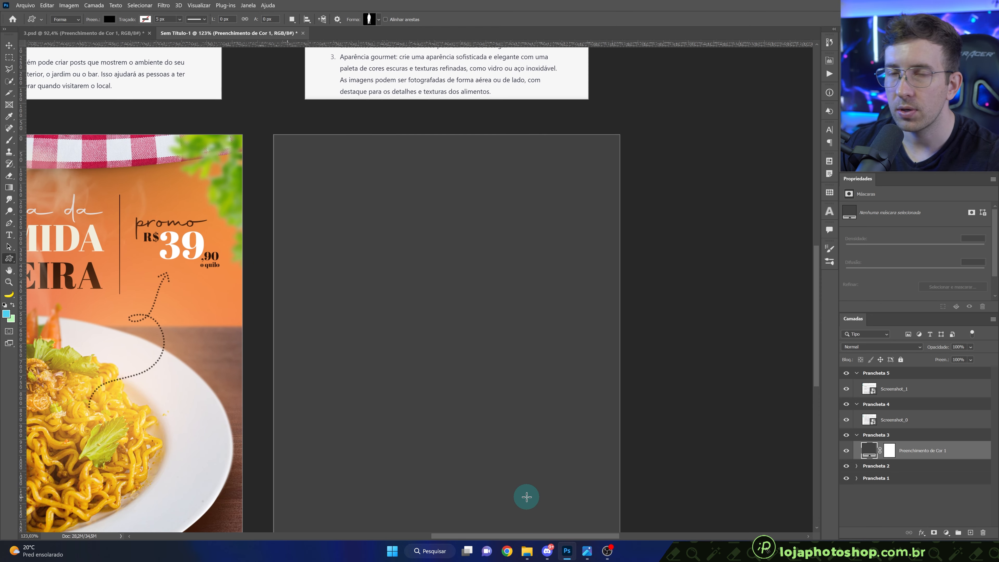
{"action": "left_click", "coordinate": [527, 551]}
{"action": "left_click", "coordinate": [574, 201]}
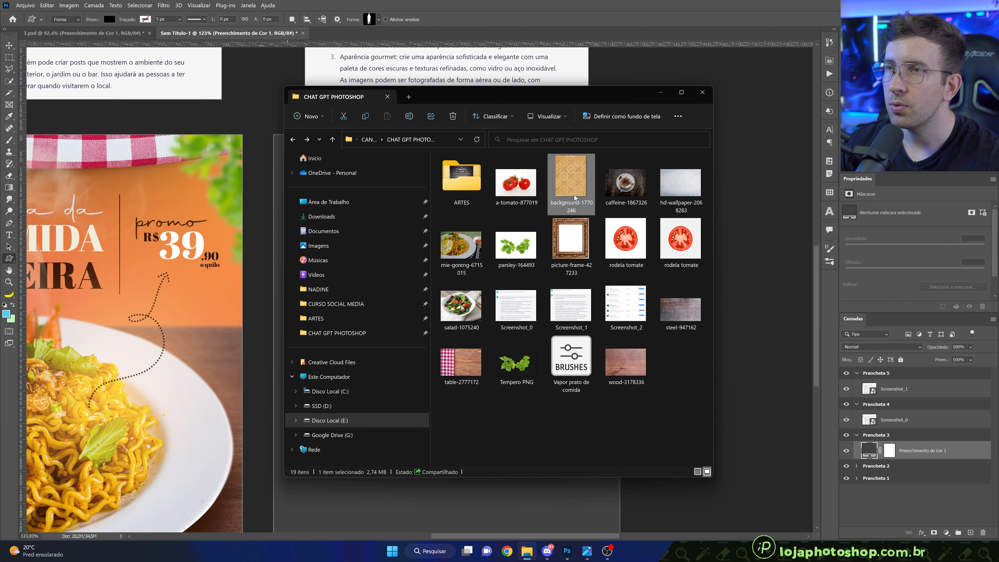
{"action": "left_click_drag", "start_coordinate": [501, 100], "coordinate": [385, 85]}
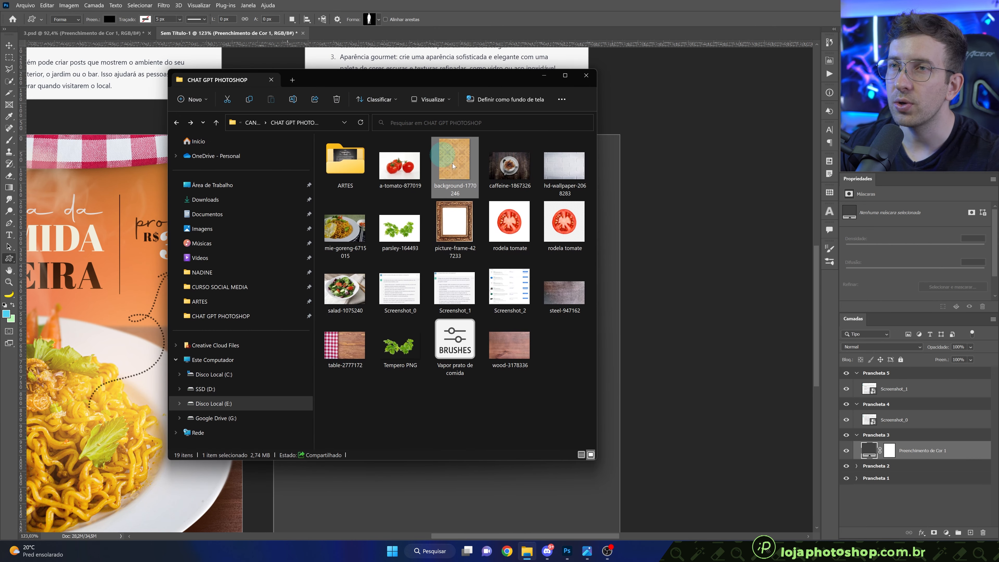
{"action": "left_click_drag", "start_coordinate": [461, 169], "coordinate": [604, 187]}
{"action": "key", "text": "Return"}
Step: Set the background-1770246 layer's blend mode to Luminosidade and its opacity to 16%
{"action": "scroll", "coordinate": [466, 400], "scroll_direction": "up", "scroll_amount": 2}
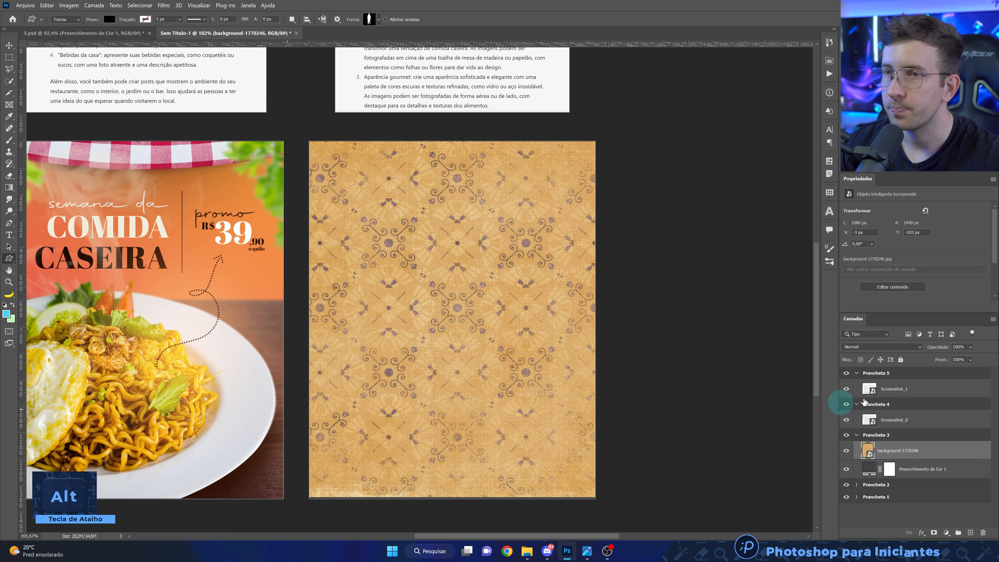
{"action": "left_click", "coordinate": [885, 347]}
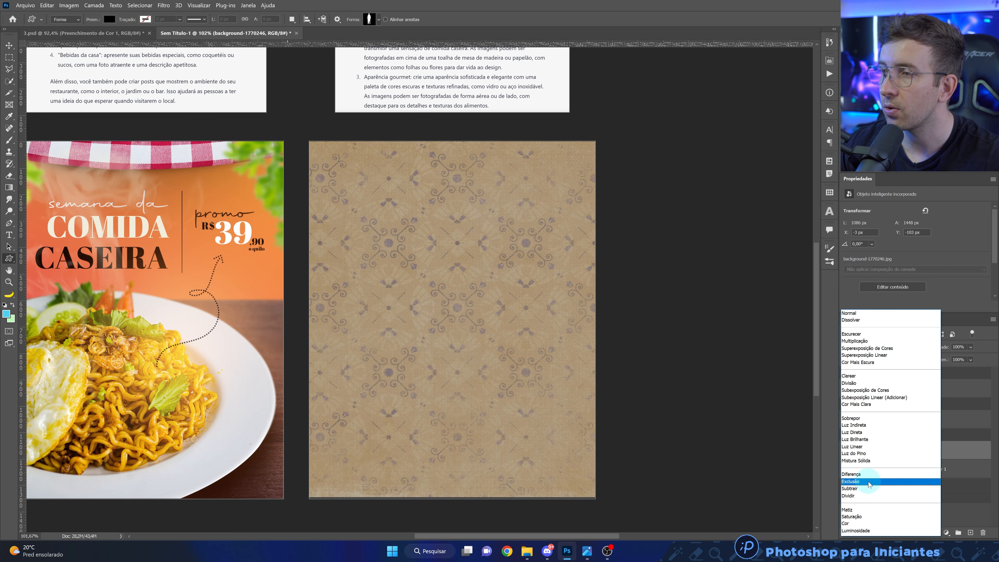
{"action": "left_click", "coordinate": [980, 340]}
{"action": "left_click", "coordinate": [903, 346]}
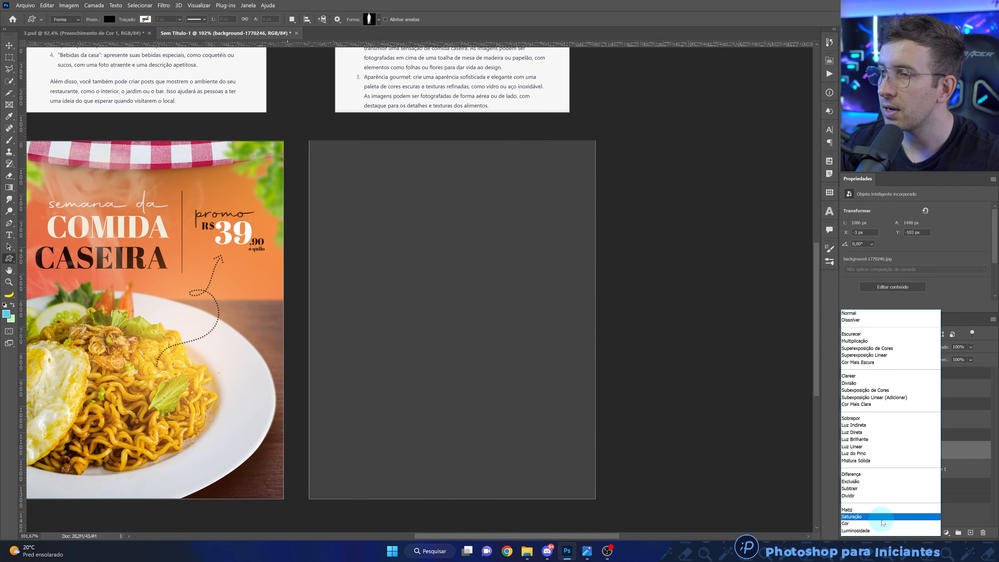
{"action": "left_click", "coordinate": [881, 528]}
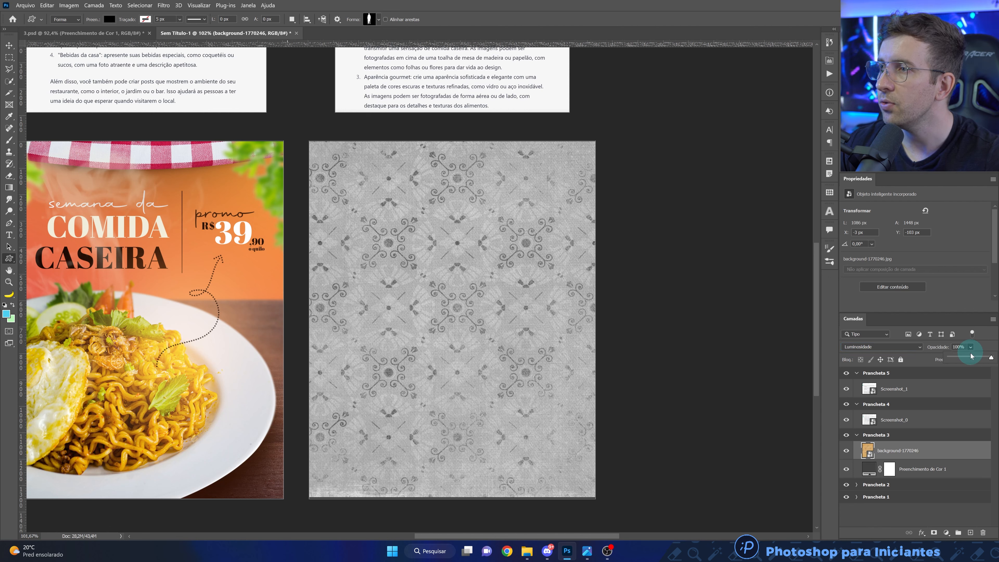
{"action": "left_click_drag", "start_coordinate": [967, 356], "coordinate": [956, 360]}
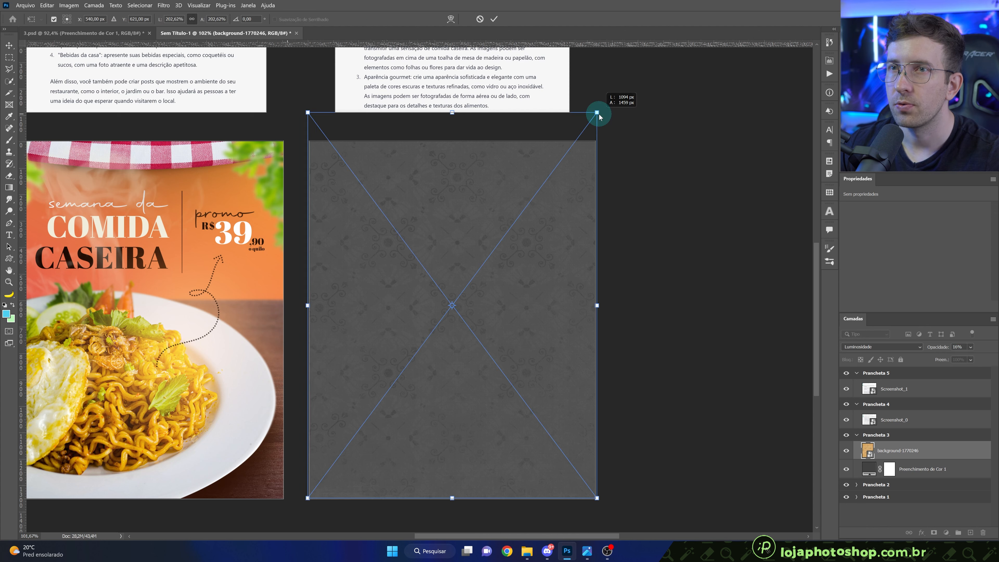
Step: Scale the background-1770246 texture to about 1094 × 1458 px, covering the full width and height of Prancheta 3
{"action": "left_click_drag", "start_coordinate": [597, 113], "coordinate": [598, 114]}
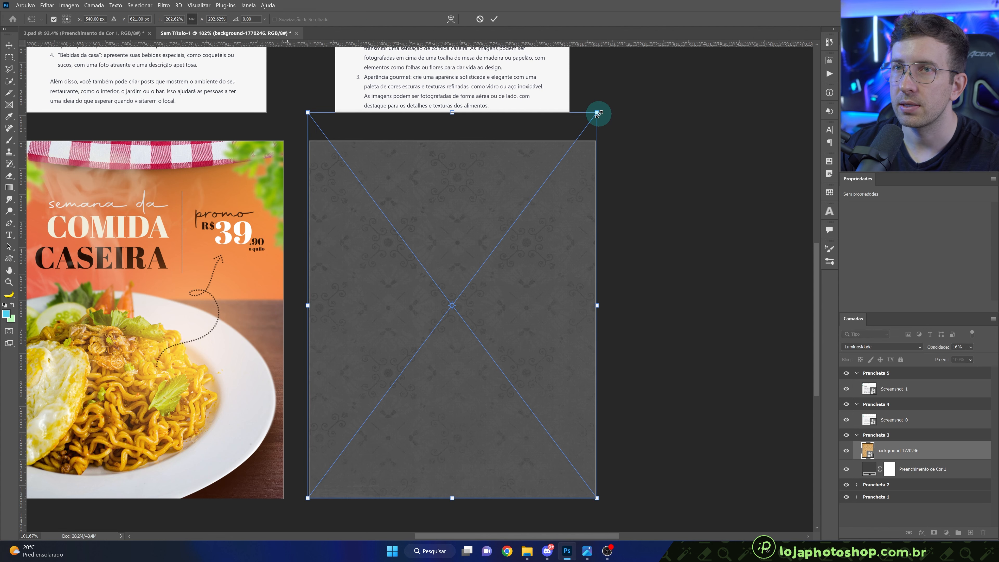
{"action": "key", "text": "Return"}
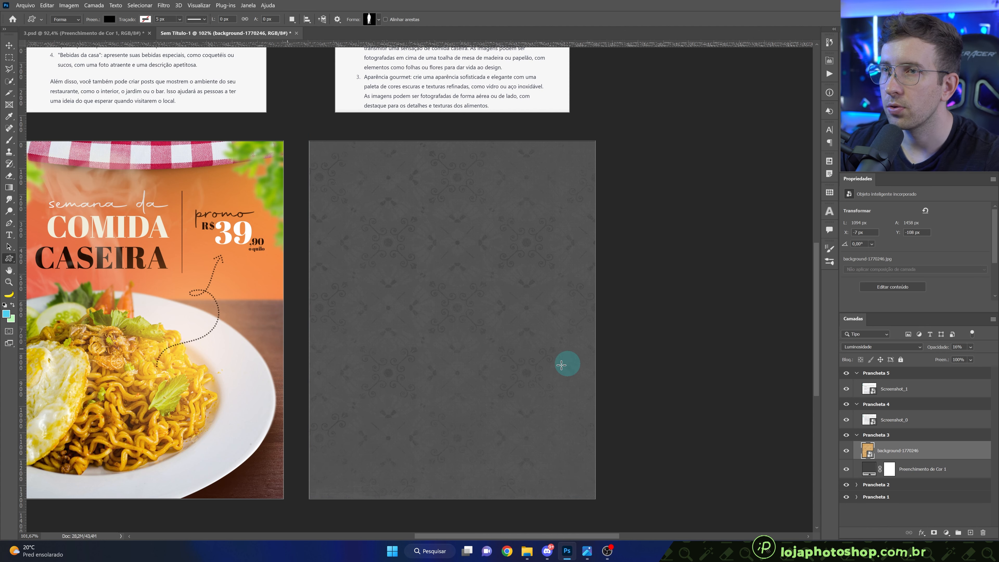
Step: Place the picture-frame-427233 image from the CHAT GPT PHOTOSHOP folder centred in Prancheta 3, scaled to about 956 × 1064 px
{"action": "left_click", "coordinate": [587, 550]}
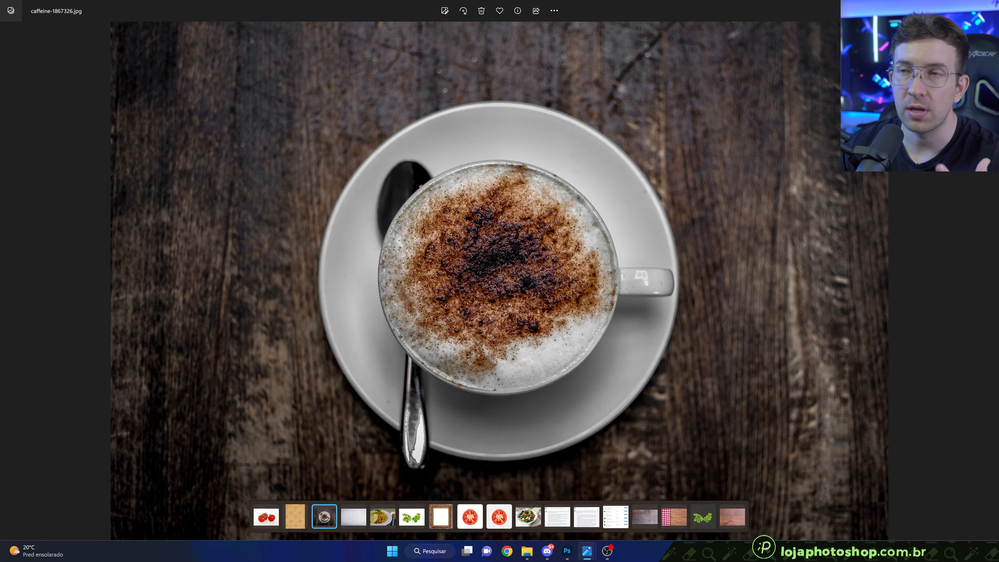
{"action": "key", "text": "Escape"}
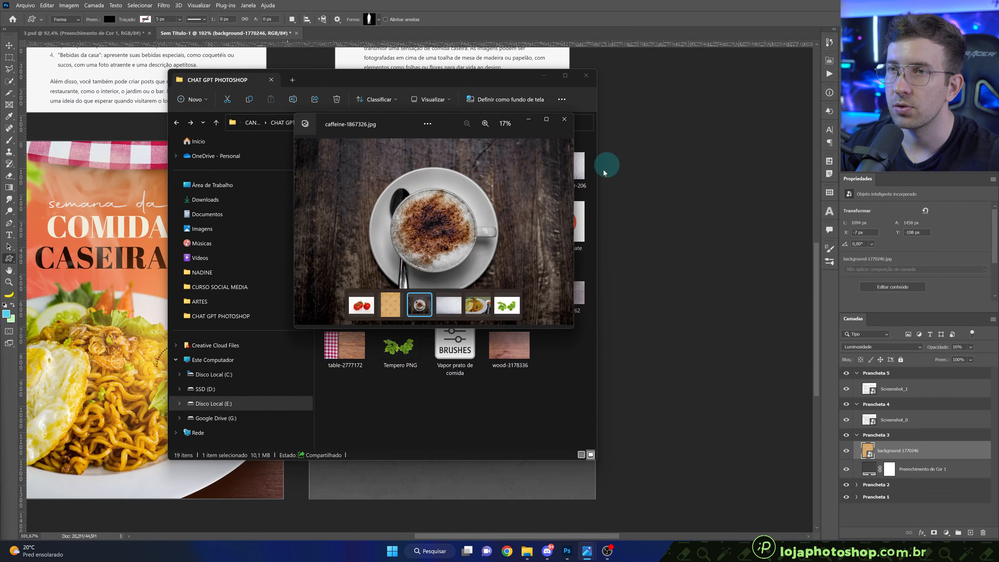
{"action": "left_click", "coordinate": [564, 119]}
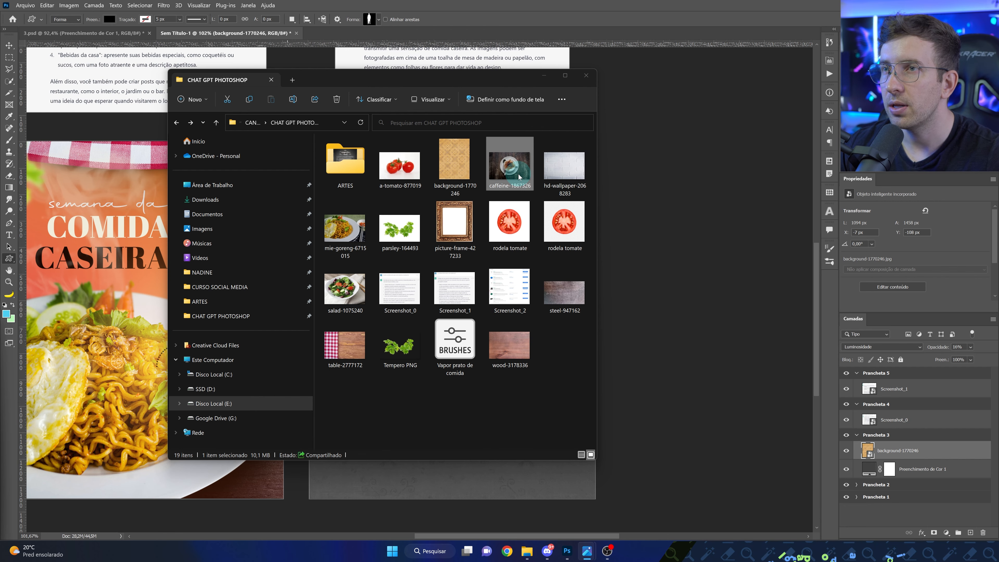
{"action": "double_click", "coordinate": [455, 228]}
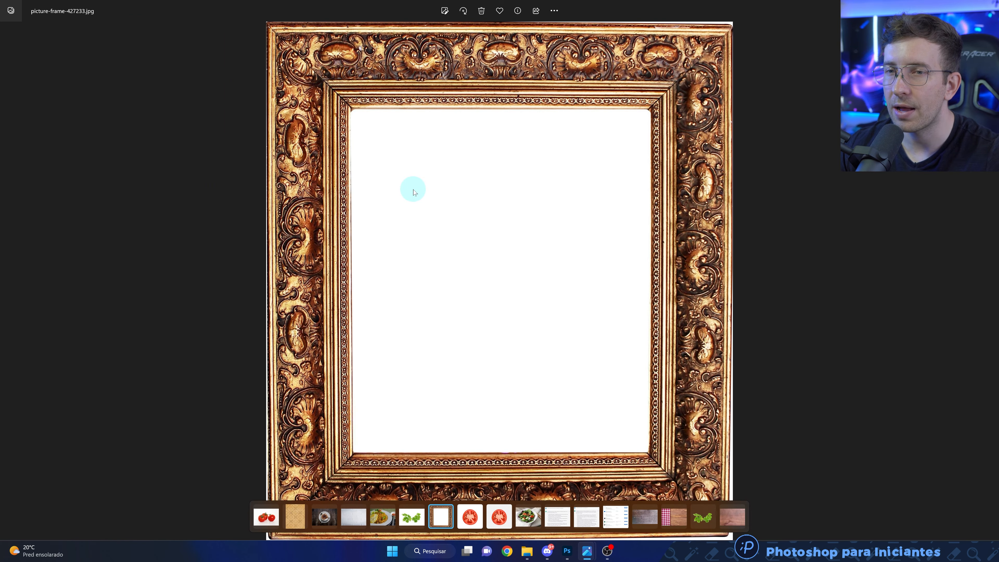
{"action": "key", "text": "alt+Tab"}
{"action": "left_click_drag", "start_coordinate": [456, 212], "coordinate": [610, 264]}
{"action": "left_click_drag", "start_coordinate": [595, 162], "coordinate": [578, 179]}
{"action": "left_click", "coordinate": [495, 19]}
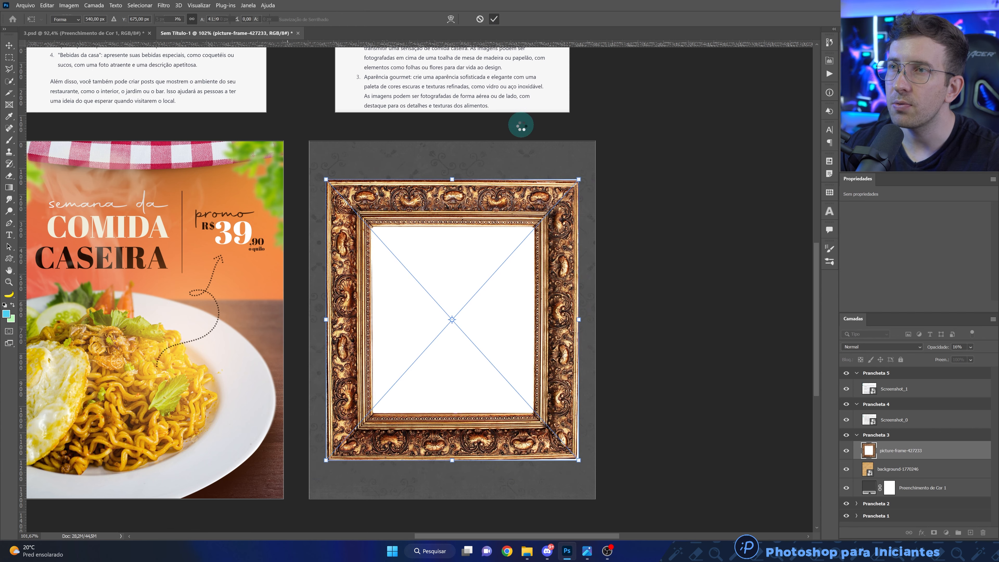
Step: Examine the placed picture frame's edges and corners up close for leftover white areas
{"action": "scroll", "coordinate": [346, 204], "scroll_direction": "up", "scroll_amount": 6}
{"action": "scroll", "coordinate": [358, 173], "scroll_direction": "up", "scroll_amount": 1}
{"action": "scroll", "coordinate": [358, 161], "scroll_direction": "up", "scroll_amount": 4}
{"action": "left_click_drag", "start_coordinate": [291, 283], "coordinate": [728, 298]}
{"action": "left_click_drag", "start_coordinate": [509, 279], "coordinate": [488, 339]}
{"action": "left_click_drag", "start_coordinate": [572, 236], "coordinate": [507, 302]}
{"action": "scroll", "coordinate": [495, 333], "scroll_direction": "down", "scroll_amount": 6}
{"action": "scroll", "coordinate": [495, 333], "scroll_direction": "down", "scroll_amount": 1}
Step: Begin a polygonal lasso selection with 0,5 px feather along the upper inner edge of the picture frame's white opening
{"action": "left_click", "coordinate": [10, 69]}
{"action": "left_click_drag", "start_coordinate": [383, 168], "coordinate": [332, 367]}
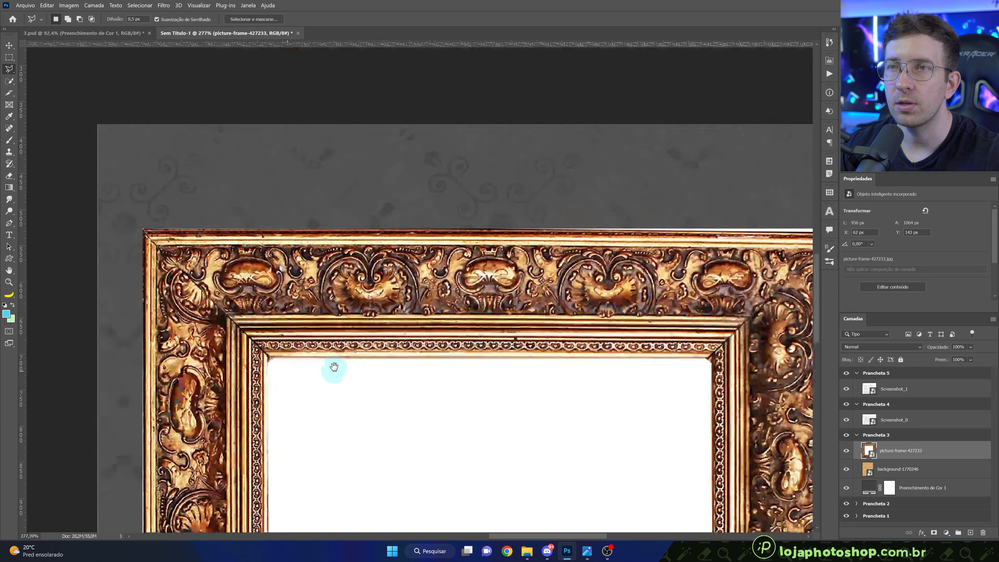
{"action": "left_click_drag", "start_coordinate": [309, 413], "coordinate": [332, 297]}
{"action": "scroll", "coordinate": [256, 266], "scroll_direction": "up", "scroll_amount": 7}
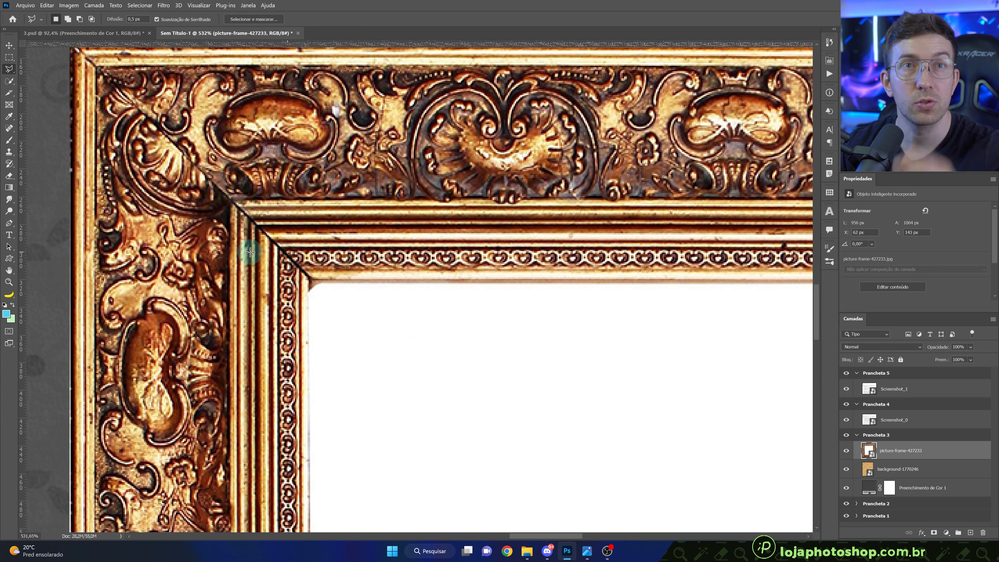
{"action": "left_click", "coordinate": [133, 19]}
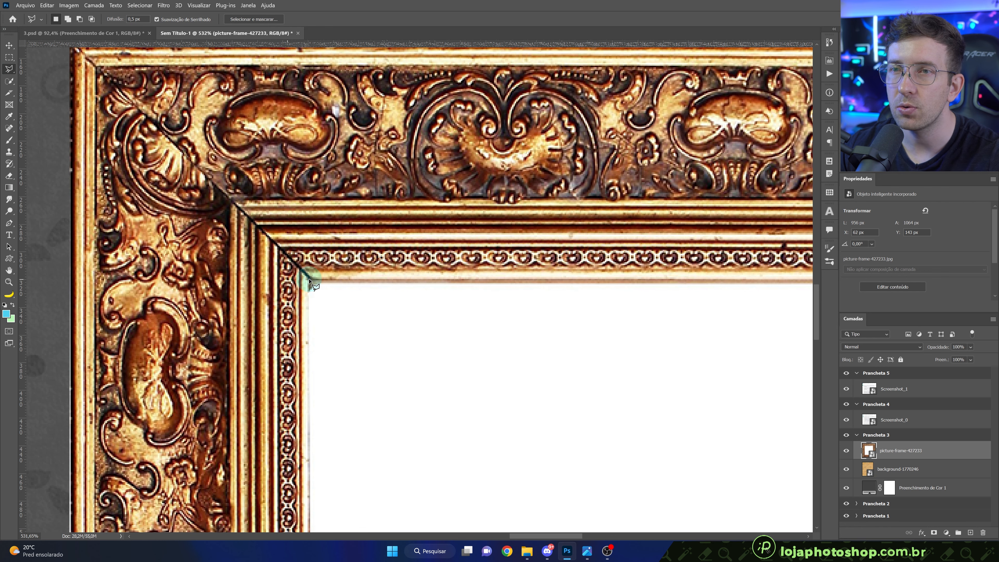
{"action": "left_click", "coordinate": [309, 282]}
{"action": "left_click_drag", "start_coordinate": [629, 284], "coordinate": [308, 250]}
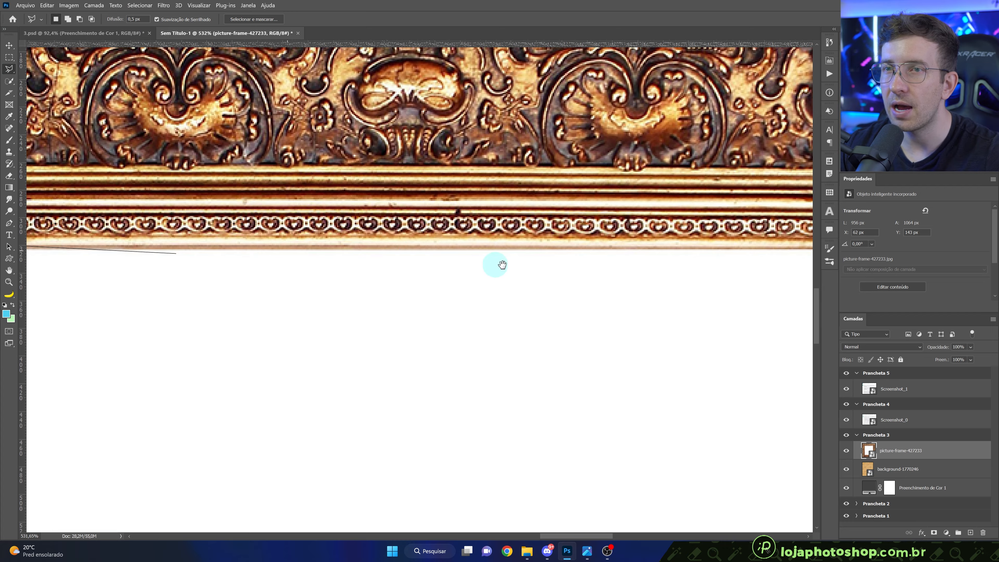
{"action": "left_click_drag", "start_coordinate": [579, 276], "coordinate": [347, 270]}
{"action": "left_click", "coordinate": [570, 237]}
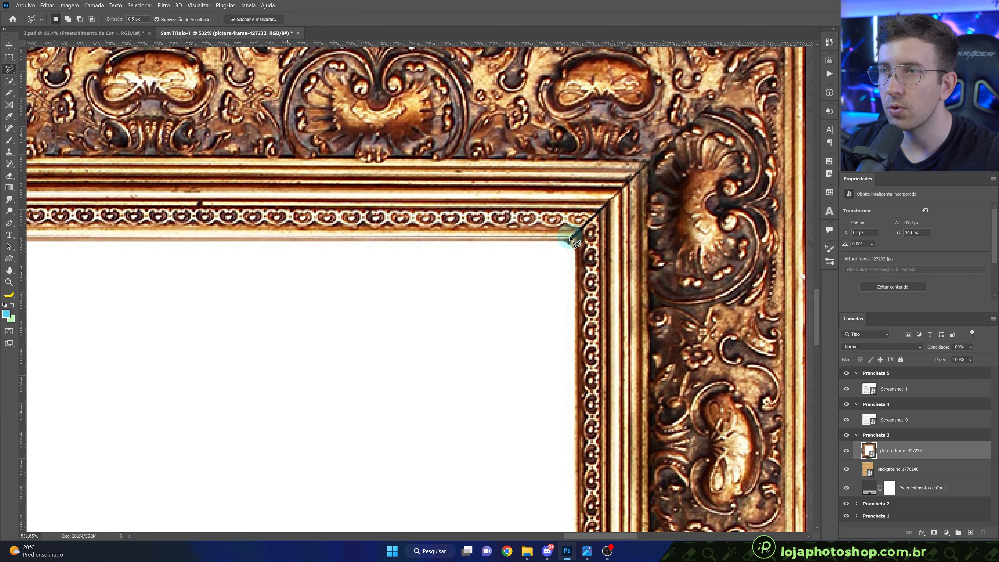
{"action": "left_click", "coordinate": [576, 238]}
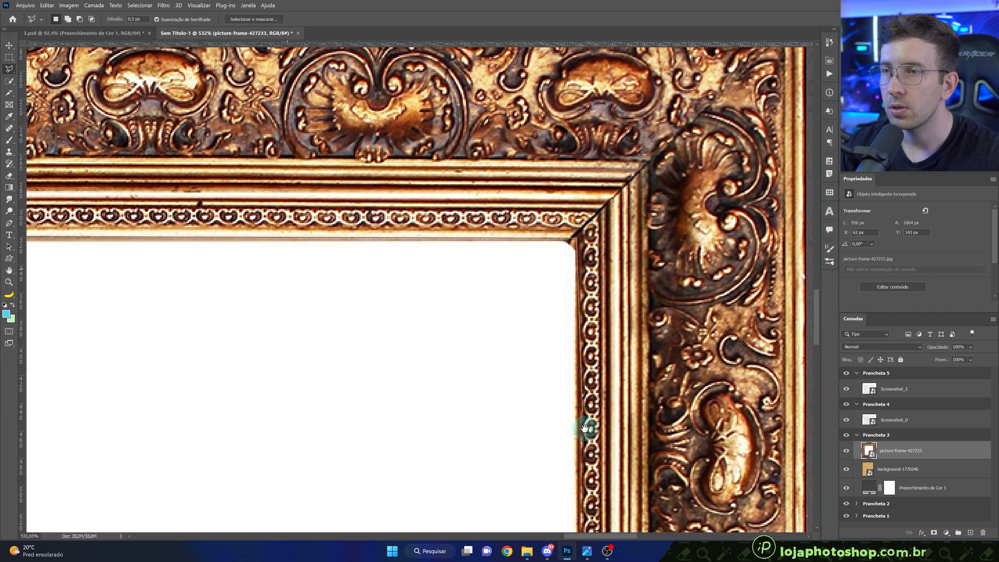
Step: Continue the lasso outline down the opening's remaining inner edges and close it at the starting corner
{"action": "left_click_drag", "start_coordinate": [586, 436], "coordinate": [585, 267]}
{"action": "mouse_move", "coordinate": [569, 468]}
{"action": "left_mouse_down"}
{"action": "mouse_move", "coordinate": [565, 209]}
{"action": "mouse_move", "coordinate": [547, 204]}
{"action": "left_mouse_up"}
{"action": "left_click_drag", "start_coordinate": [546, 481], "coordinate": [547, 354]}
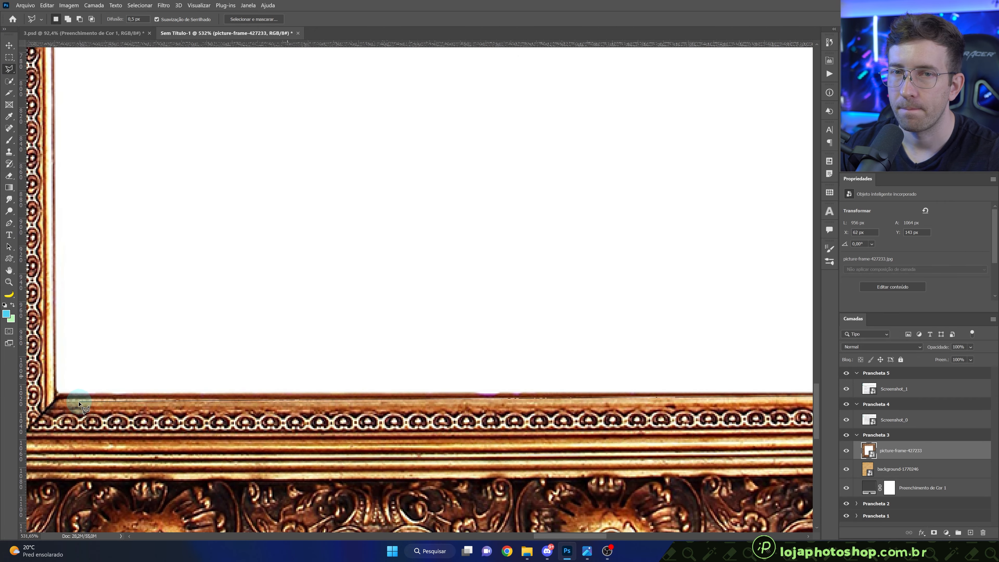
{"action": "left_click", "coordinate": [57, 395]}
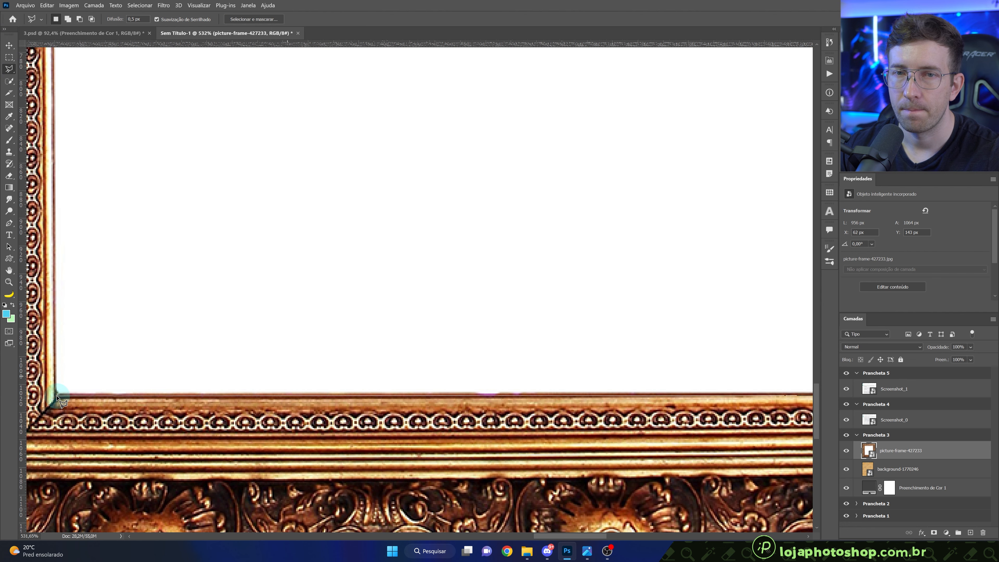
{"action": "left_click_drag", "start_coordinate": [50, 292], "coordinate": [406, 485]}
{"action": "left_click_drag", "start_coordinate": [393, 108], "coordinate": [363, 380]}
{"action": "left_click_drag", "start_coordinate": [330, 206], "coordinate": [293, 473]}
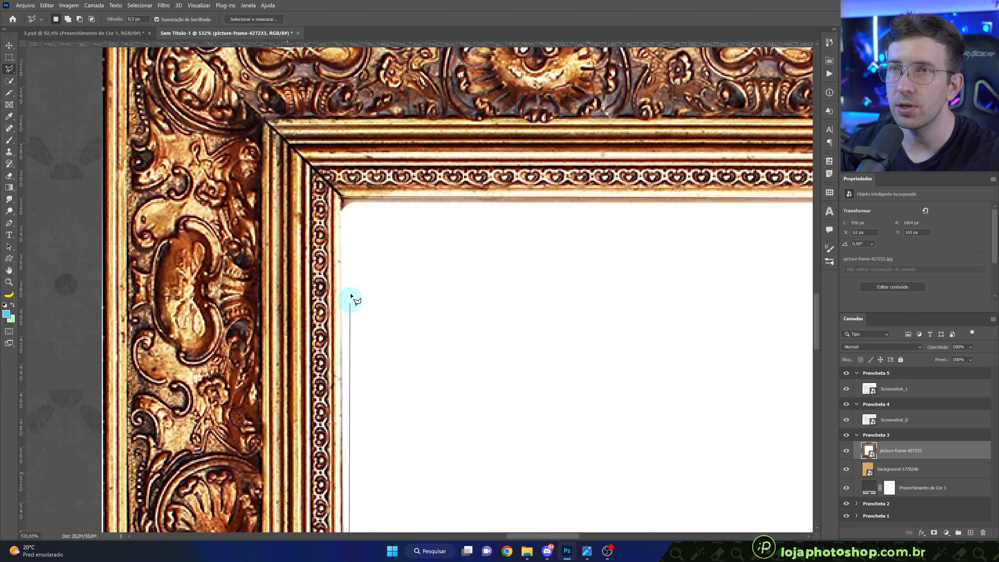
{"action": "left_click", "coordinate": [340, 199]}
Step: Add a layer mask to picture-frame-427233 from the selection and invert it to hide the frame's white opening
{"action": "scroll", "coordinate": [350, 248], "scroll_direction": "down", "scroll_amount": 6}
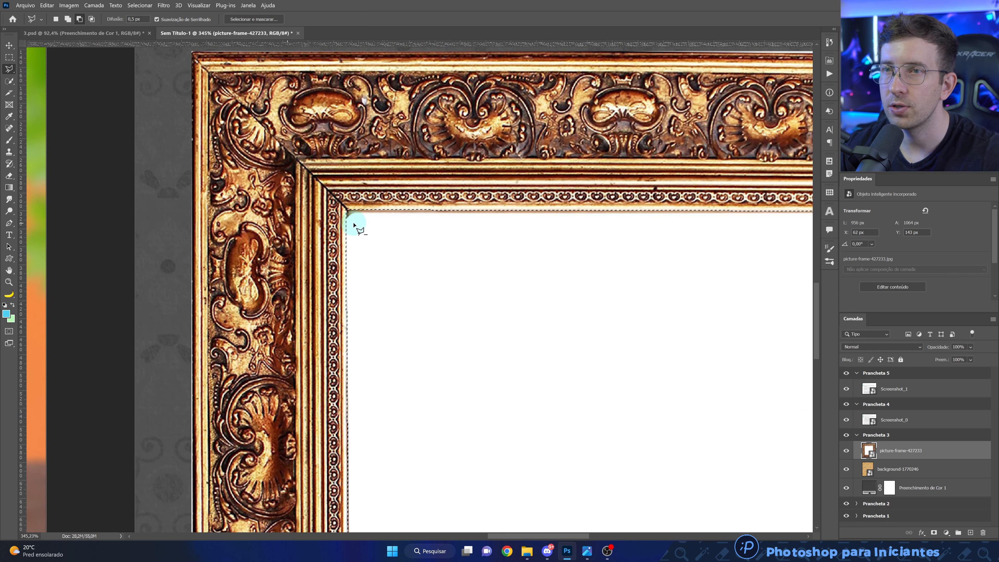
{"action": "scroll", "coordinate": [519, 350], "scroll_direction": "down", "scroll_amount": 2}
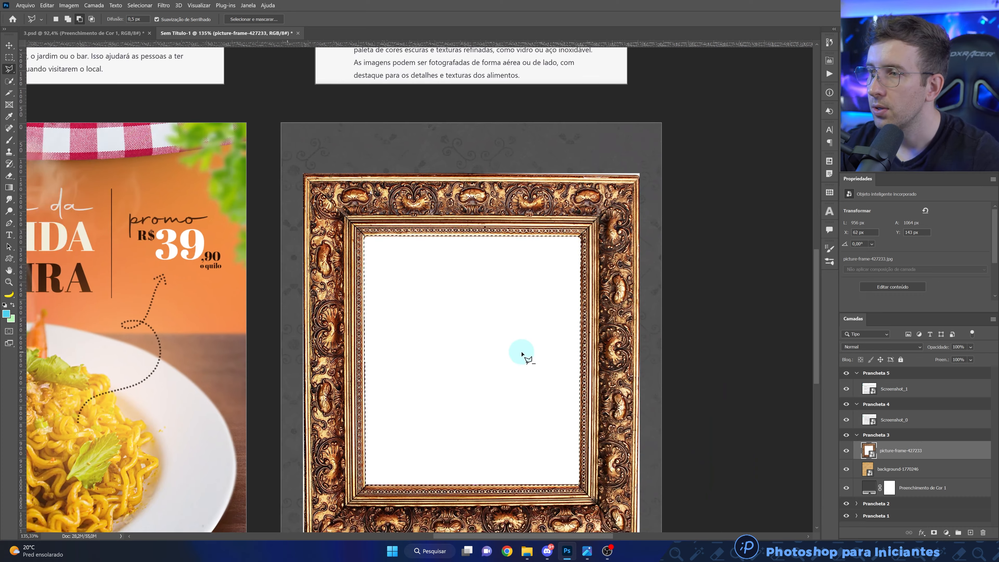
{"action": "left_click_drag", "start_coordinate": [565, 425], "coordinate": [556, 404]}
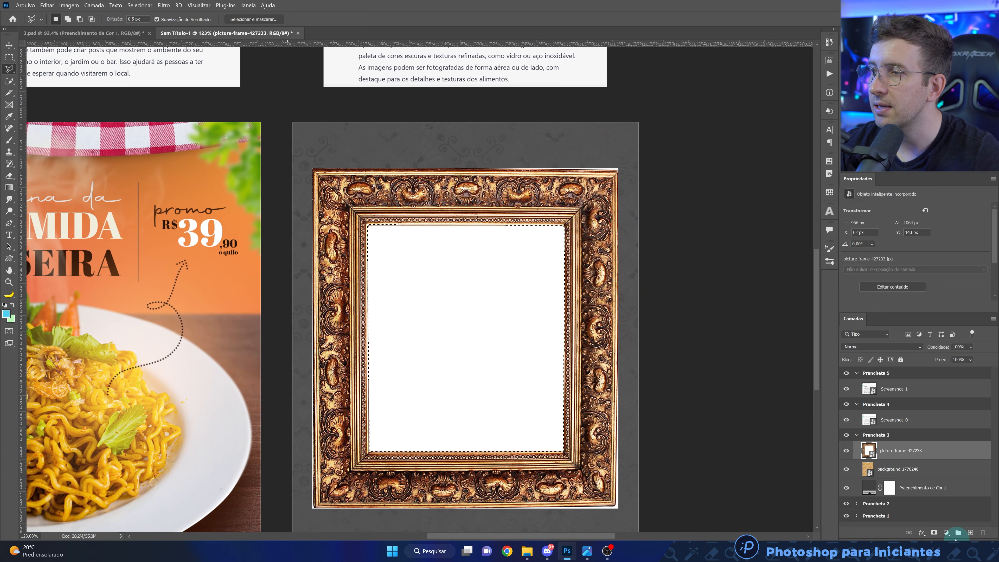
{"action": "left_click", "coordinate": [934, 533]}
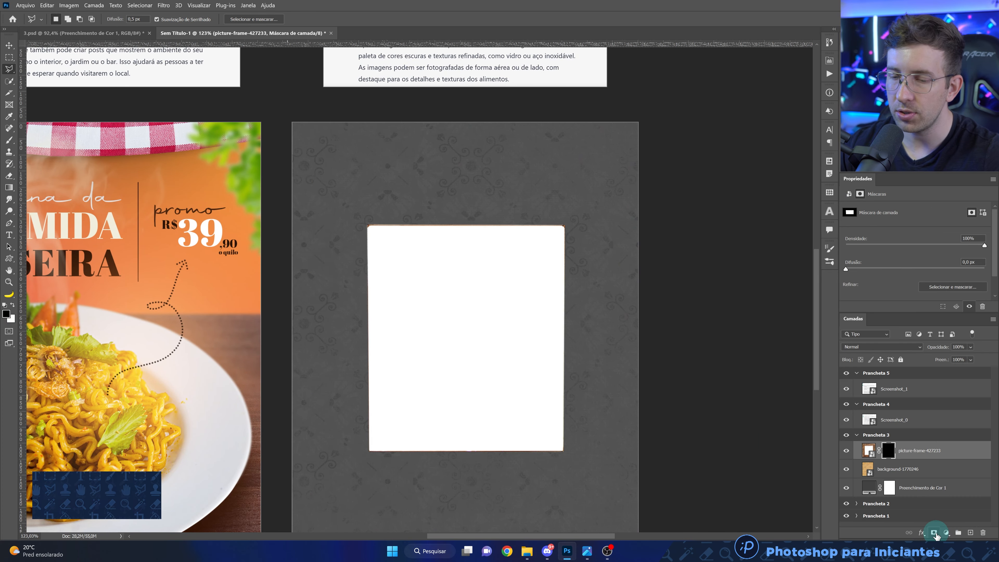
{"action": "key", "text": "ctrl+i"}
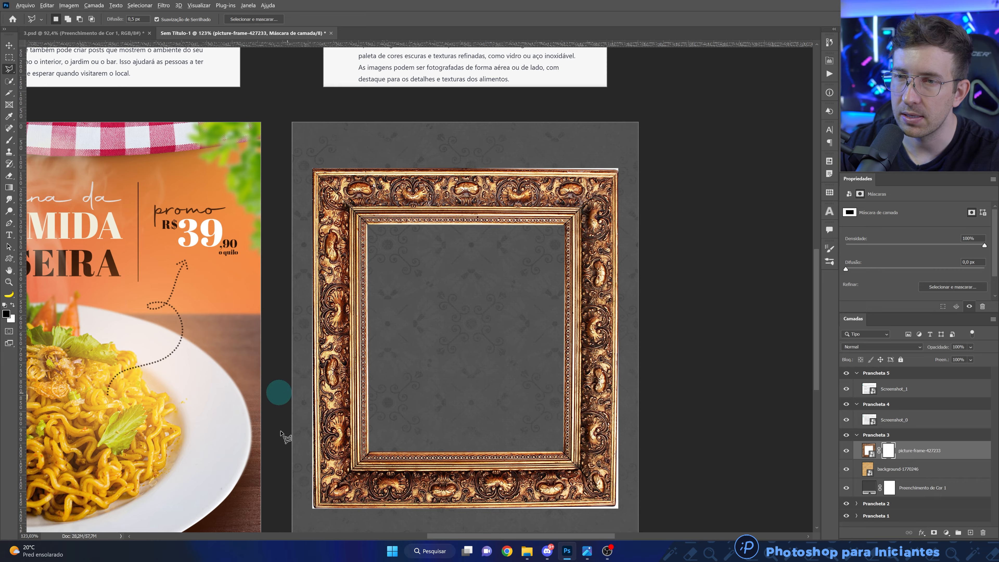
Step: Trace the picture frame's outer edge with the polygonal lasso, following its rounded corners and leaving out the white margins
{"action": "scroll", "coordinate": [313, 506], "scroll_direction": "up", "scroll_amount": 8}
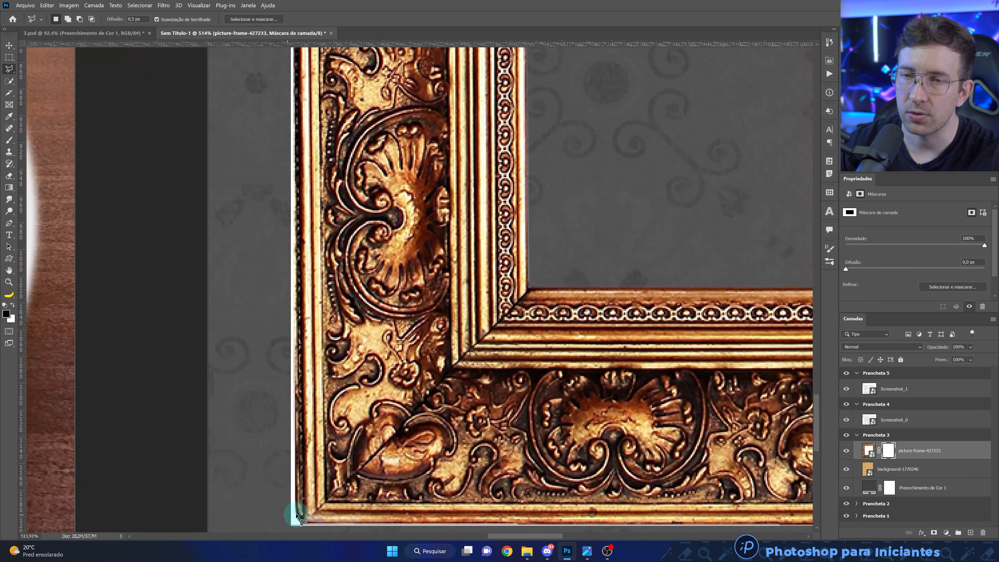
{"action": "scroll", "coordinate": [299, 517], "scroll_direction": "up", "scroll_amount": 5}
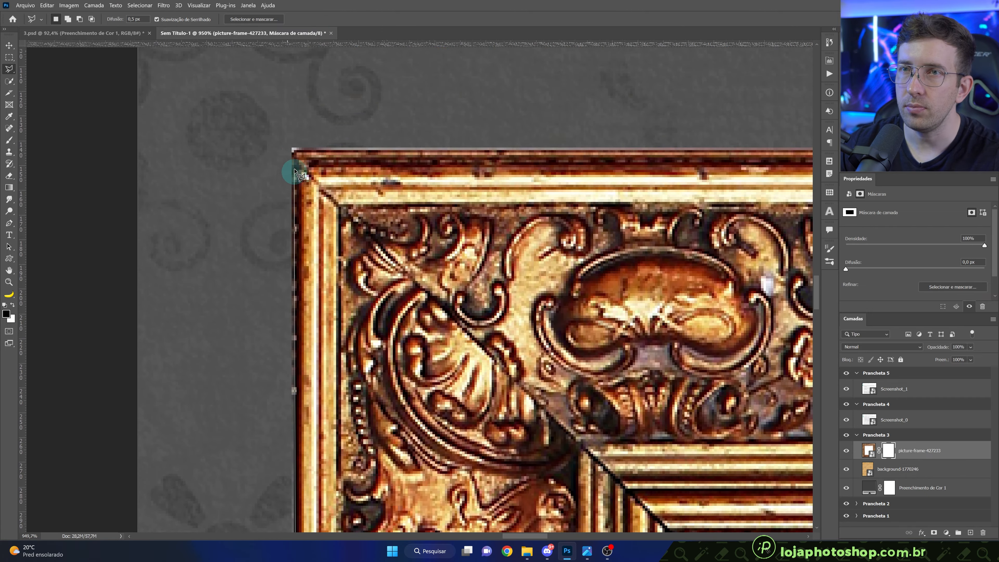
{"action": "left_click", "coordinate": [293, 155]}
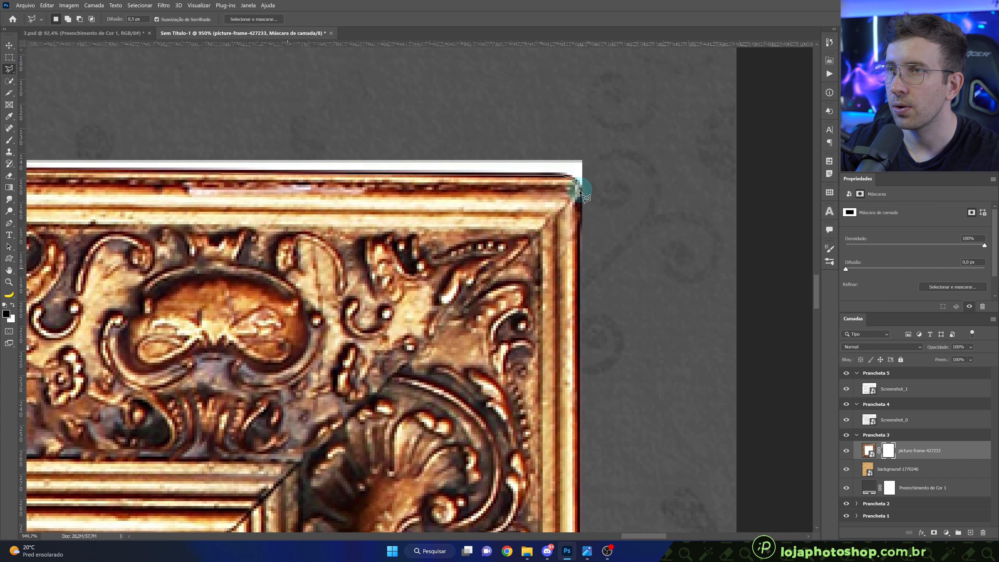
{"action": "left_click_drag", "start_coordinate": [553, 418], "coordinate": [558, 129]}
{"action": "left_click_drag", "start_coordinate": [492, 419], "coordinate": [464, 127]}
{"action": "left_click", "coordinate": [489, 288]}
{"action": "left_click", "coordinate": [487, 299]}
{"action": "left_click", "coordinate": [482, 304]}
{"action": "left_click", "coordinate": [474, 307]}
{"action": "left_click", "coordinate": [464, 309]}
{"action": "left_click_drag", "start_coordinate": [196, 343], "coordinate": [390, 326]}
{"action": "left_click_drag", "start_coordinate": [251, 309], "coordinate": [403, 317]}
{"action": "left_click", "coordinate": [195, 305]}
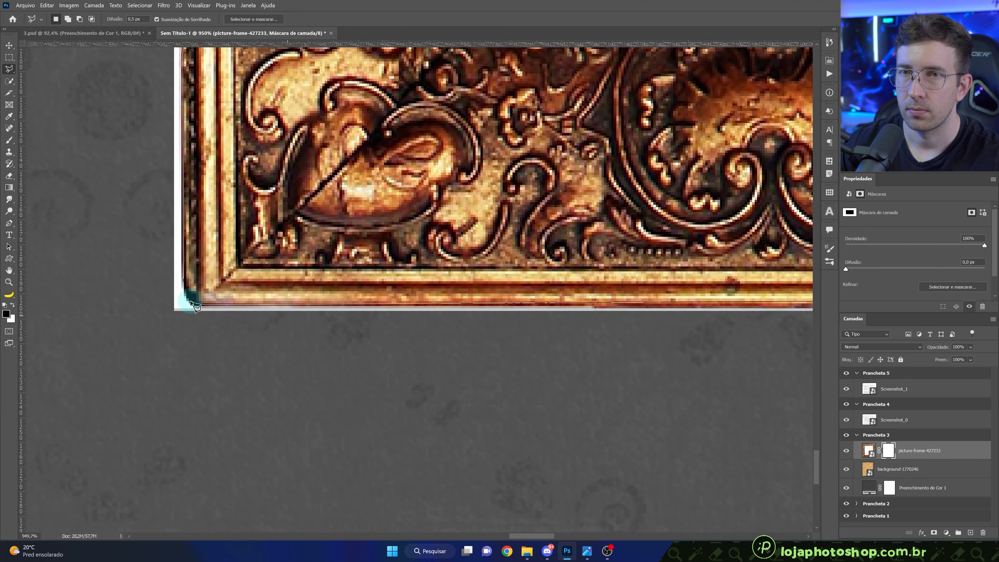
Step: Check the selection around the picture frame's outer edge and invert it to cover the area outside the frame
{"action": "scroll", "coordinate": [267, 303], "scroll_direction": "down", "scroll_amount": 10}
{"action": "scroll", "coordinate": [265, 212], "scroll_direction": "up", "scroll_amount": 5}
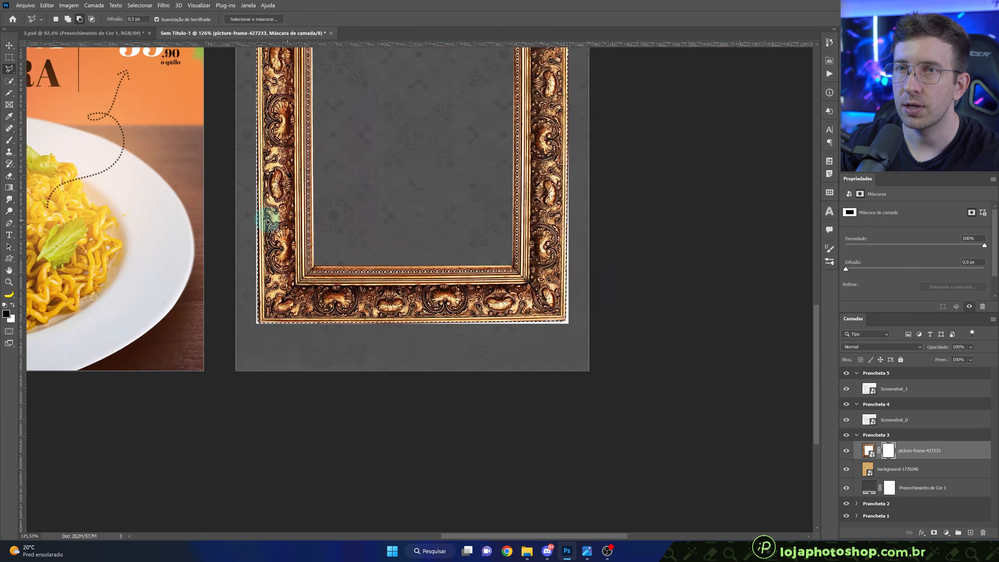
{"action": "scroll", "coordinate": [271, 238], "scroll_direction": "up", "scroll_amount": 2}
{"action": "scroll", "coordinate": [234, 346], "scroll_direction": "up", "scroll_amount": 2}
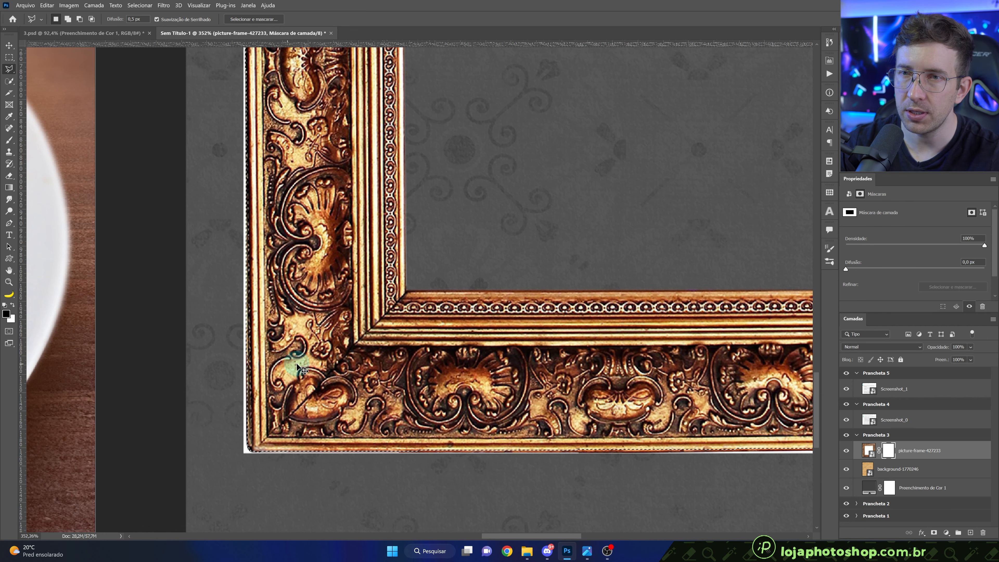
{"action": "scroll", "coordinate": [310, 386], "scroll_direction": "down", "scroll_amount": 5}
{"action": "scroll", "coordinate": [272, 373], "scroll_direction": "up", "scroll_amount": 3}
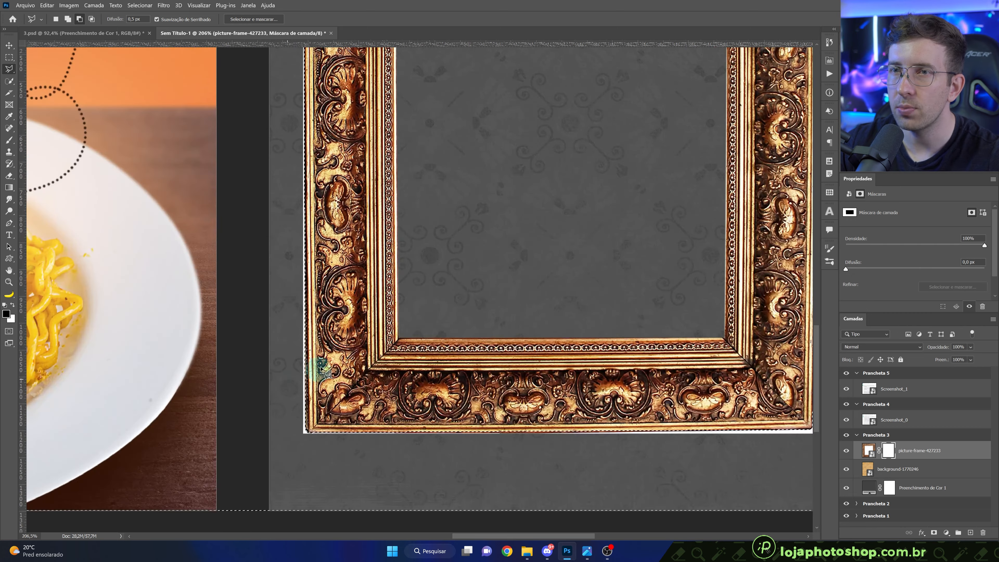
Step: Paint black on the picture-frame-427233 mask around the frame to hide its white margins, and clear the selection
{"action": "left_click", "coordinate": [15, 140]}
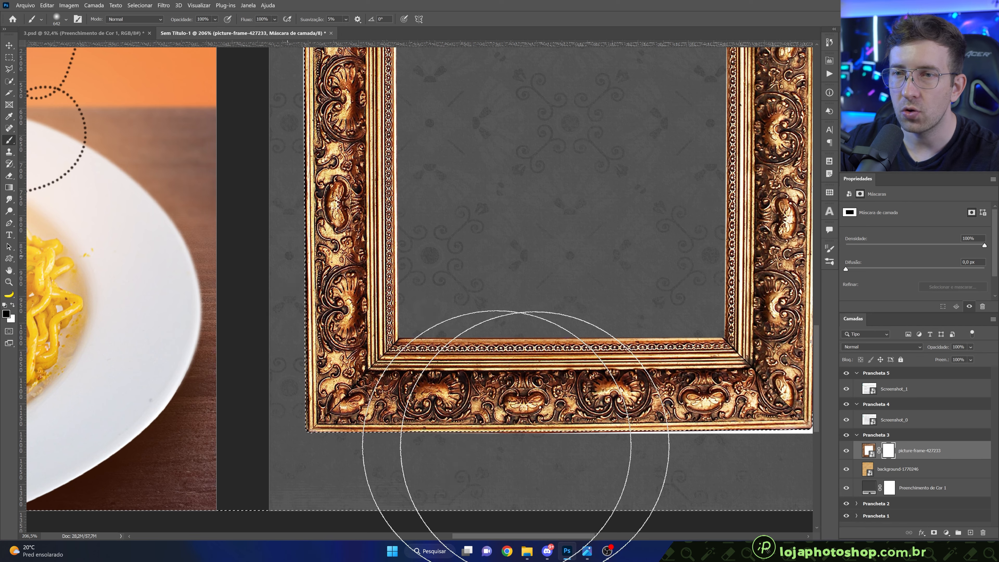
{"action": "left_click_drag", "start_coordinate": [566, 323], "coordinate": [303, 410]}
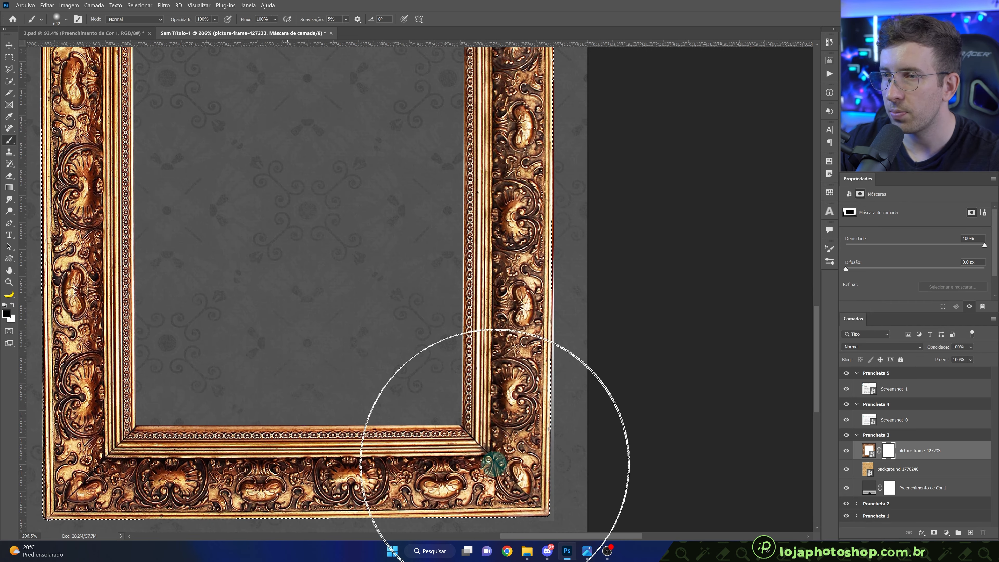
{"action": "left_click_drag", "start_coordinate": [506, 180], "coordinate": [526, 409]}
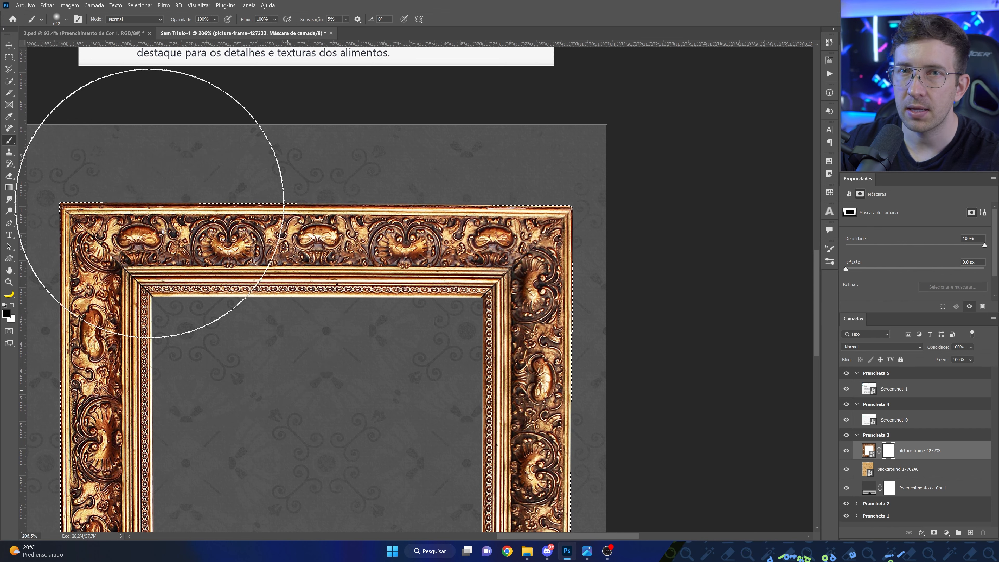
{"action": "left_click_drag", "start_coordinate": [431, 434], "coordinate": [560, 144]}
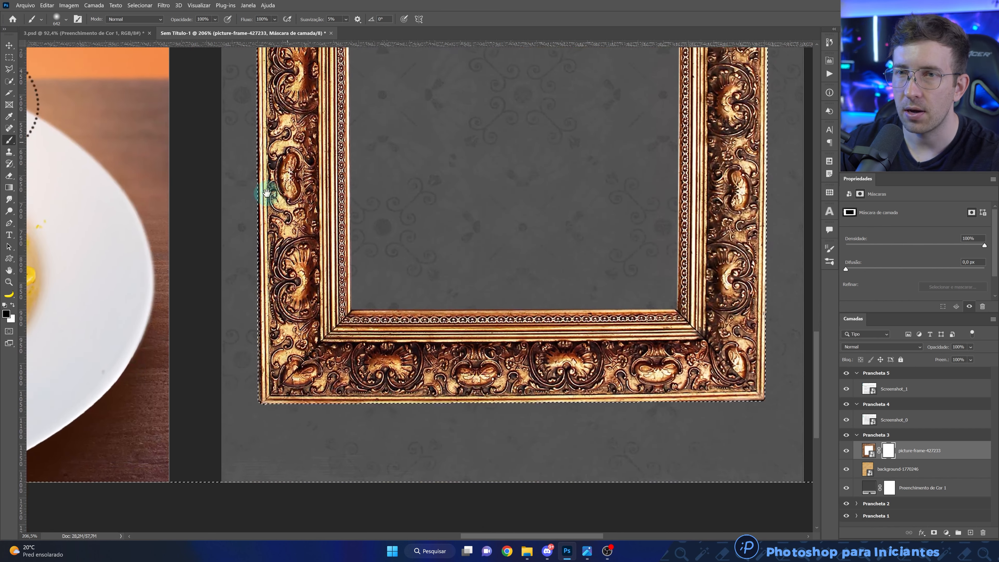
{"action": "key", "text": "ctrl+d"}
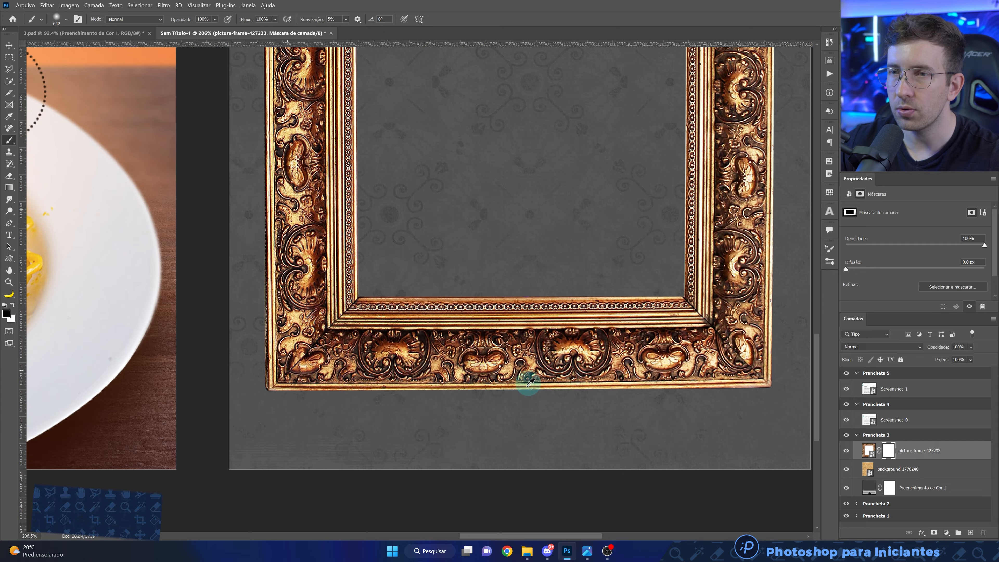
{"action": "scroll", "coordinate": [522, 383], "scroll_direction": "down", "scroll_amount": 10}
{"action": "scroll", "coordinate": [608, 212], "scroll_direction": "up", "scroll_amount": 4}
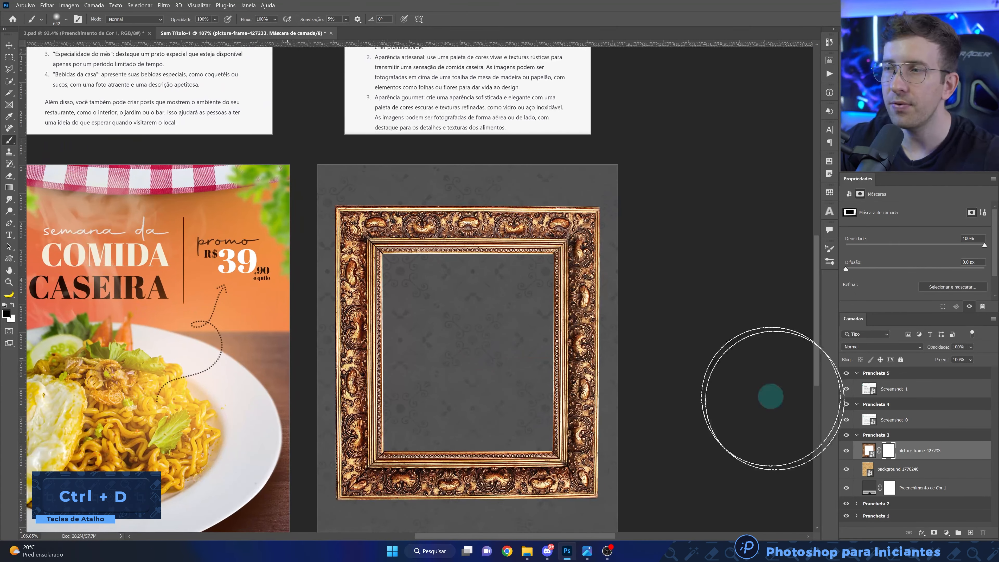
{"action": "left_click", "coordinate": [931, 460]}
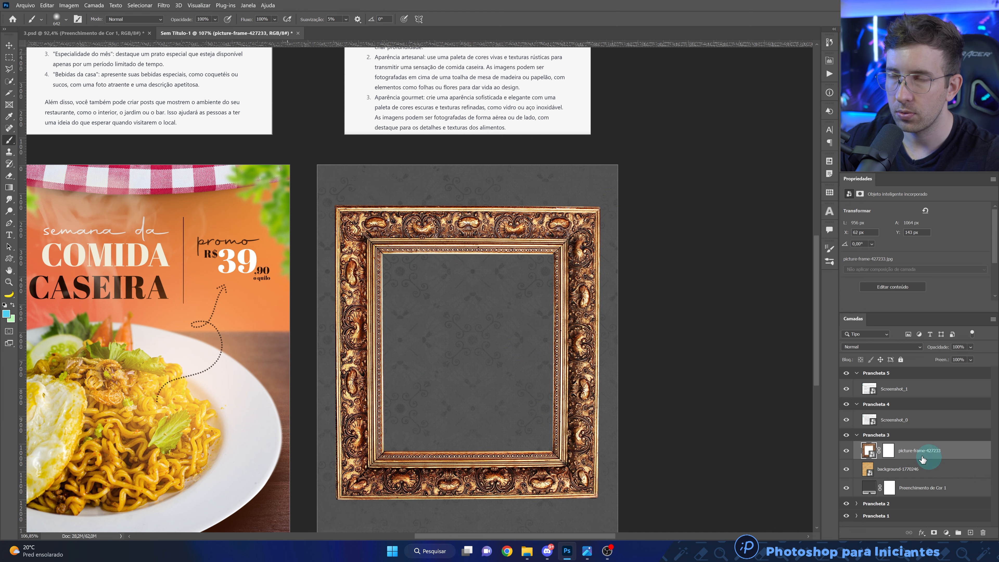
Step: Scale the picture frame down to about 840 × 933 px and place it in the lower part of Prancheta 3
{"action": "key", "text": "ctrl+t"}
{"action": "left_click_drag", "start_coordinate": [599, 208], "coordinate": [584, 229]}
{"action": "mouse_move", "coordinate": [546, 320]}
{"action": "left_mouse_down"}
{"action": "mouse_move", "coordinate": [527, 289]}
{"action": "mouse_move", "coordinate": [535, 313]}
{"action": "left_mouse_up"}
{"action": "left_click_drag", "start_coordinate": [569, 223], "coordinate": [567, 225]}
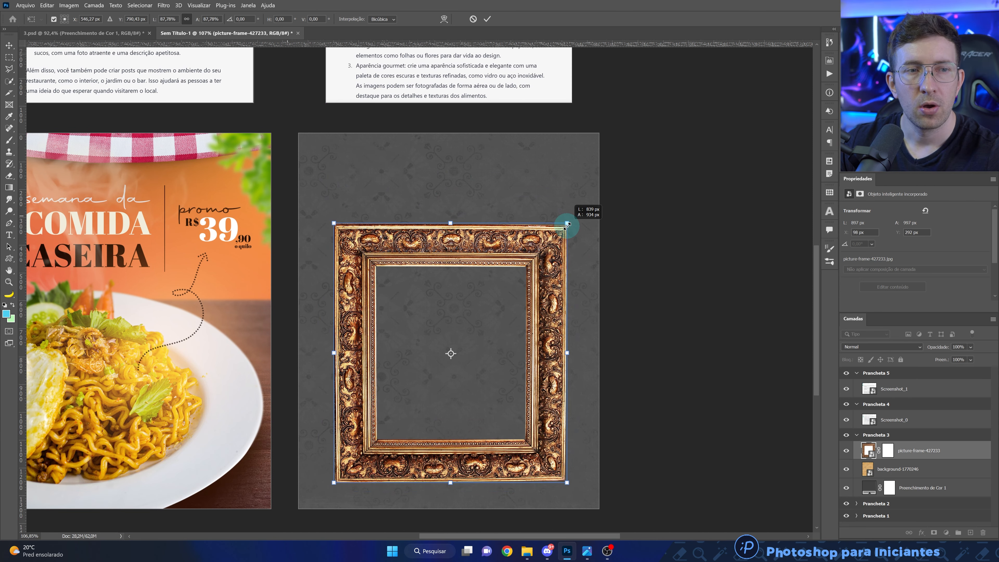
{"action": "key", "text": "Return"}
{"action": "key", "text": "b"}
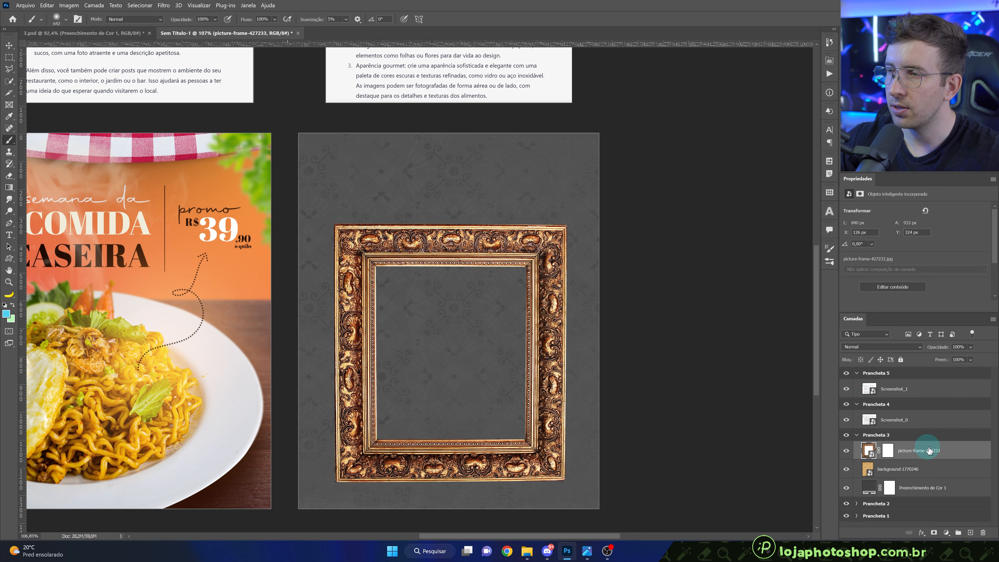
Step: Desaturate picture-frame-427233 with Hue/Saturation at a saturation of -100, and collapse its smart filter list
{"action": "key", "text": "ctrl+u"}
{"action": "left_click_drag", "start_coordinate": [494, 124], "coordinate": [699, 215]}
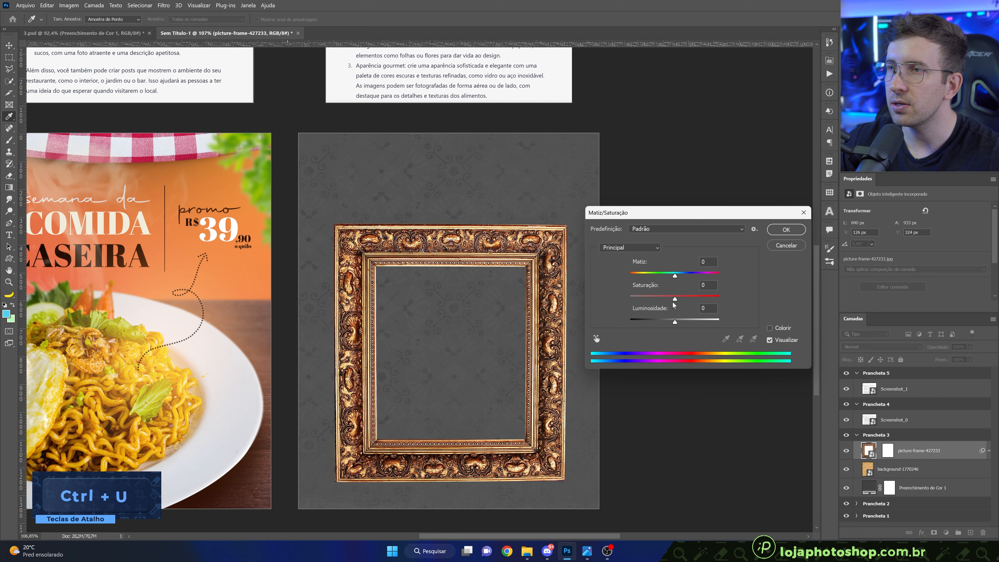
{"action": "left_click_drag", "start_coordinate": [647, 296], "coordinate": [604, 302]}
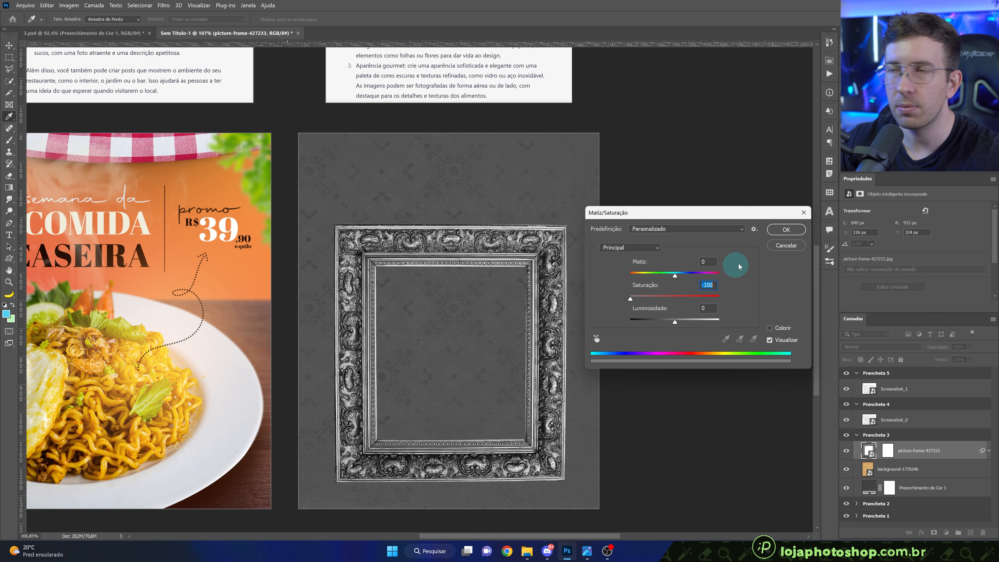
{"action": "left_click", "coordinate": [779, 231]}
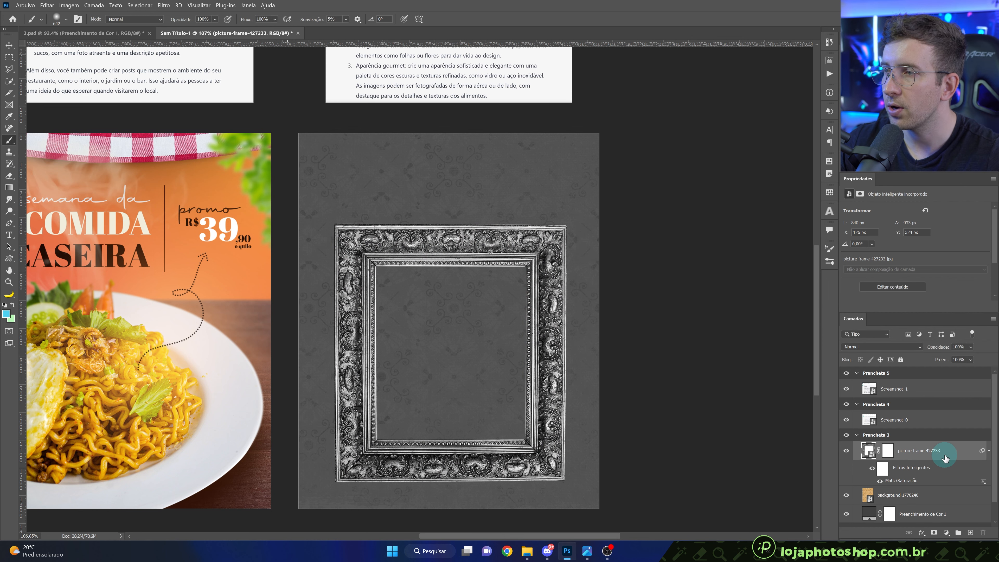
{"action": "left_click", "coordinate": [988, 452]}
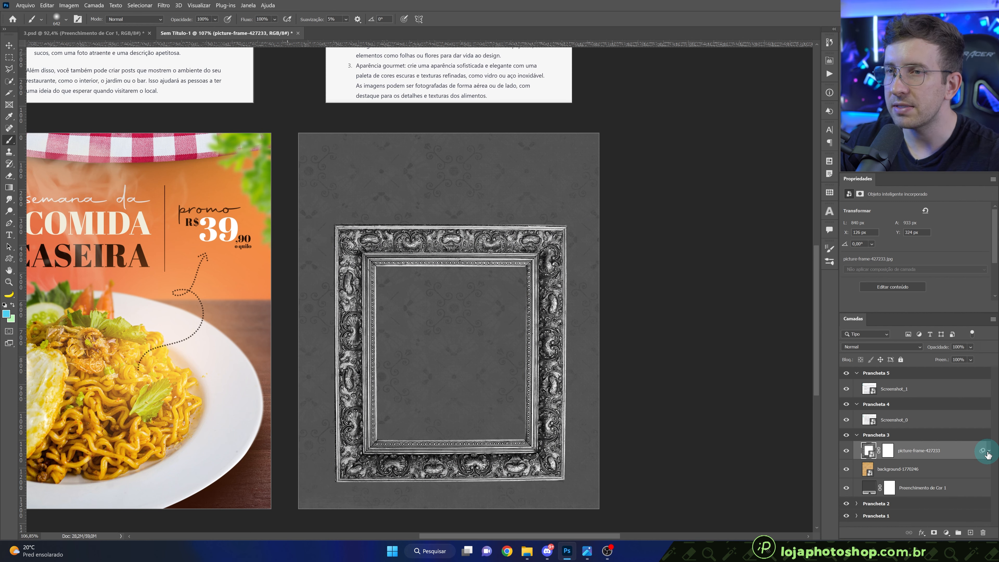
Step: Place the caffeine-1867326 coffee photo from the file folder over the picture frame on Prancheta 3
{"action": "left_click", "coordinate": [531, 559]}
{"action": "left_click_drag", "start_coordinate": [509, 165], "coordinate": [547, 361]}
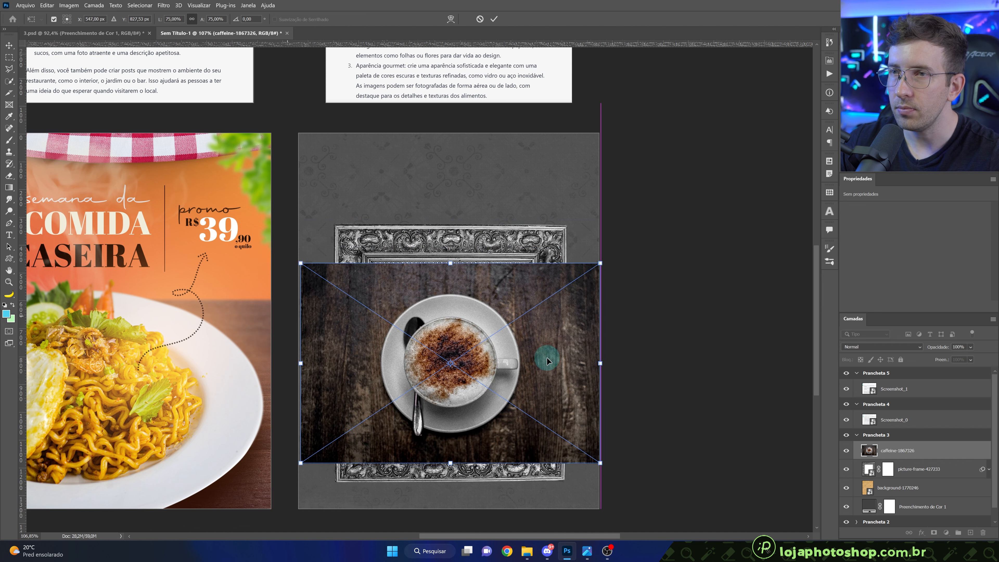
{"action": "left_click", "coordinate": [494, 20]}
Step: Mask the coffee photo with a rectangular selection of about 659 × 779 px, slightly larger than the frame's opening
{"action": "left_click", "coordinate": [16, 60]}
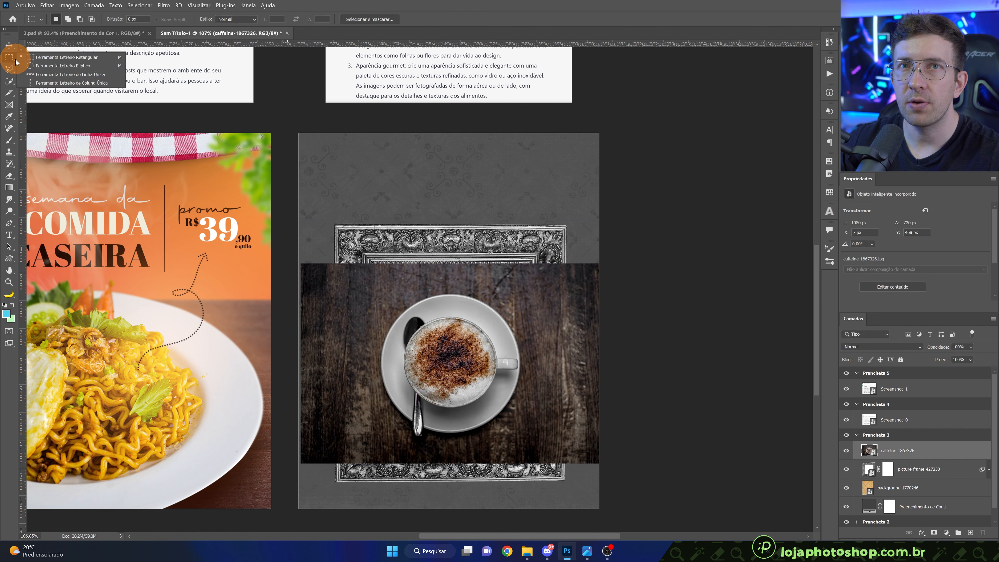
{"action": "left_click", "coordinate": [37, 59]}
{"action": "left_click_drag", "start_coordinate": [363, 255], "coordinate": [544, 469]}
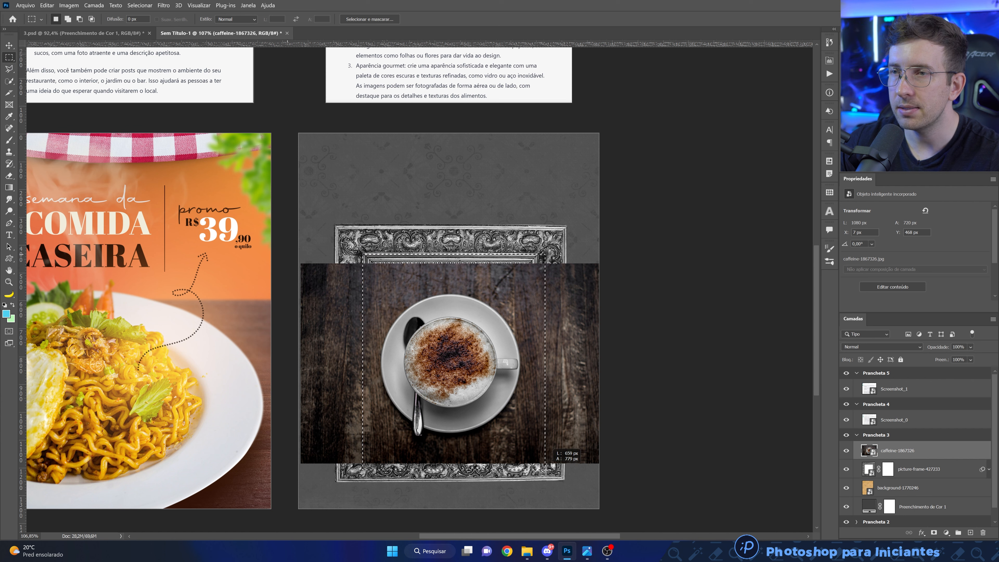
{"action": "left_click", "coordinate": [935, 533]}
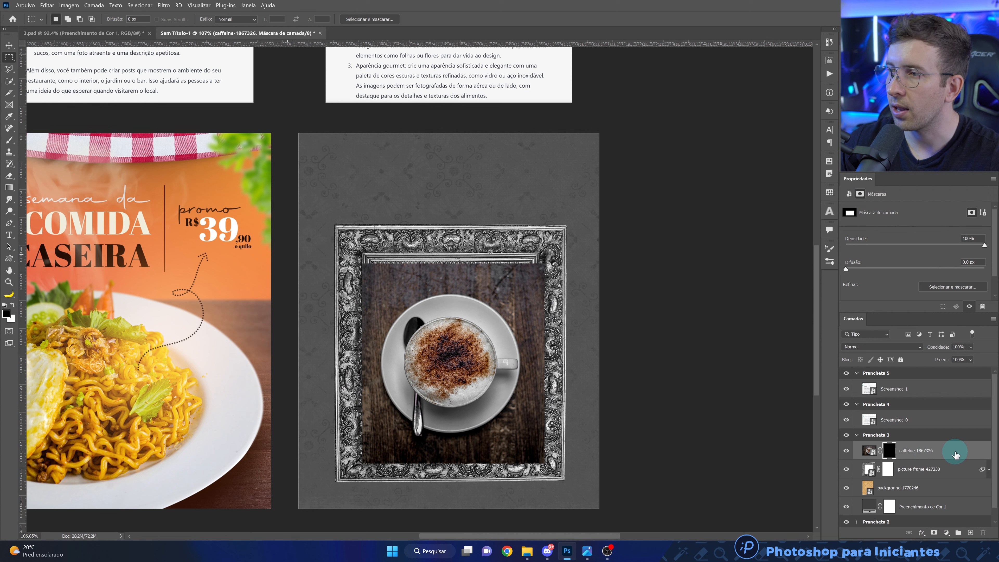
Step: Put the caffeine-1867326 layer beneath picture-frame-427233 and shift the photo upward until it fills the frame's opening
{"action": "left_click_drag", "start_coordinate": [950, 456], "coordinate": [953, 474]}
{"action": "key", "text": "v"}
{"action": "left_click_drag", "start_coordinate": [692, 436], "coordinate": [691, 426]}
{"action": "key", "text": "Up"}
{"action": "key", "text": "shift+Up"}
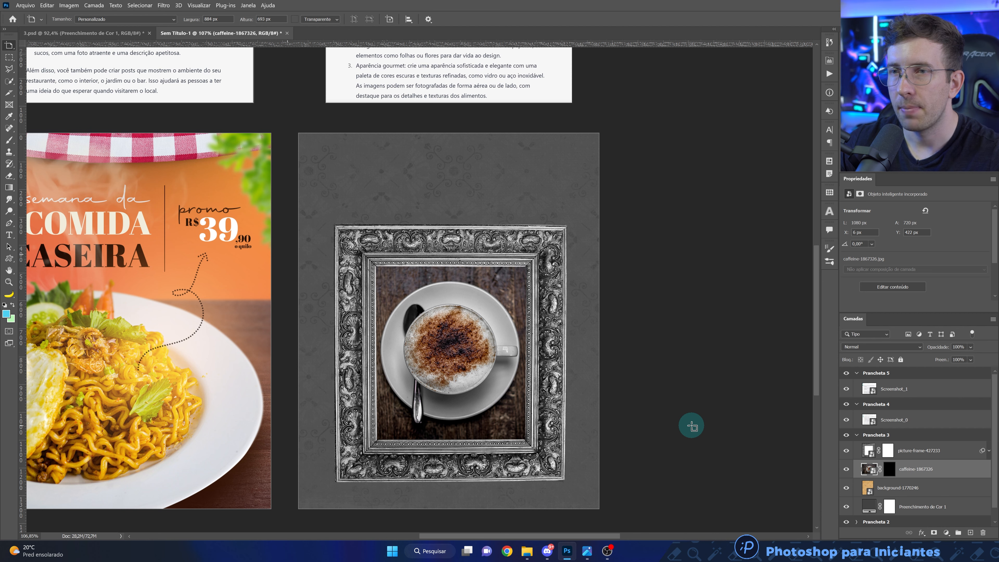
{"action": "key", "text": "v"}
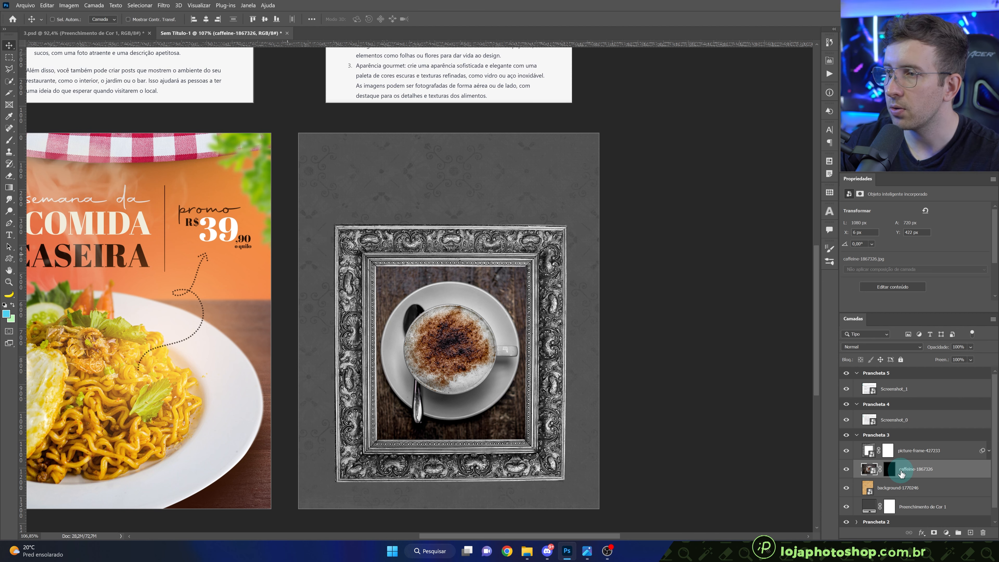
Step: Brighten the coffee photo with Levels, setting midtones to 1,26 and the white input to 212, and compare before and after
{"action": "key", "text": "ctrl+l"}
{"action": "left_click_drag", "start_coordinate": [461, 119], "coordinate": [609, 191]}
{"action": "left_click_drag", "start_coordinate": [610, 290], "coordinate": [599, 289]}
{"action": "left_click_drag", "start_coordinate": [668, 290], "coordinate": [647, 289]}
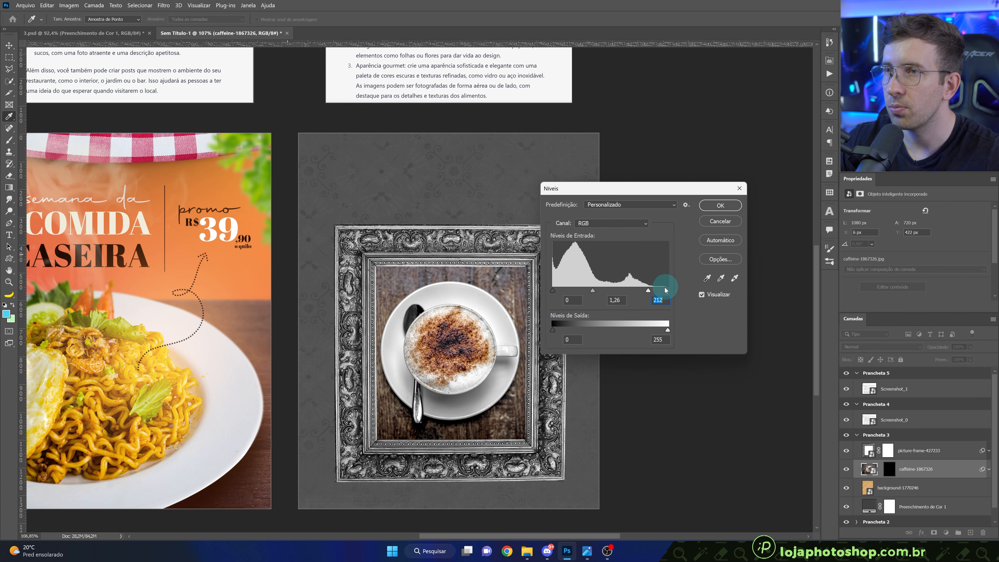
{"action": "left_click", "coordinate": [718, 206]}
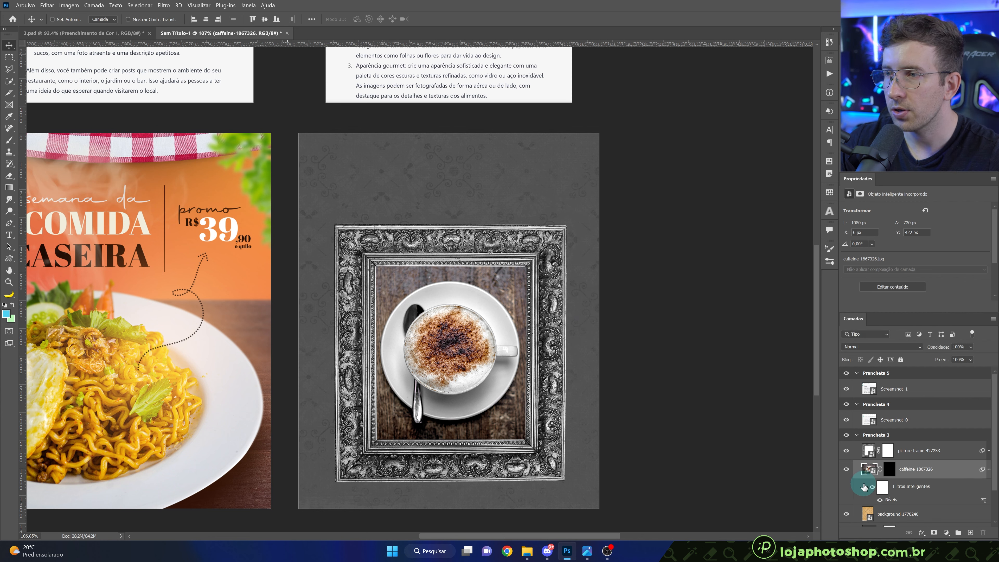
{"action": "left_click", "coordinate": [871, 487]}
{"action": "left_click", "coordinate": [871, 488]}
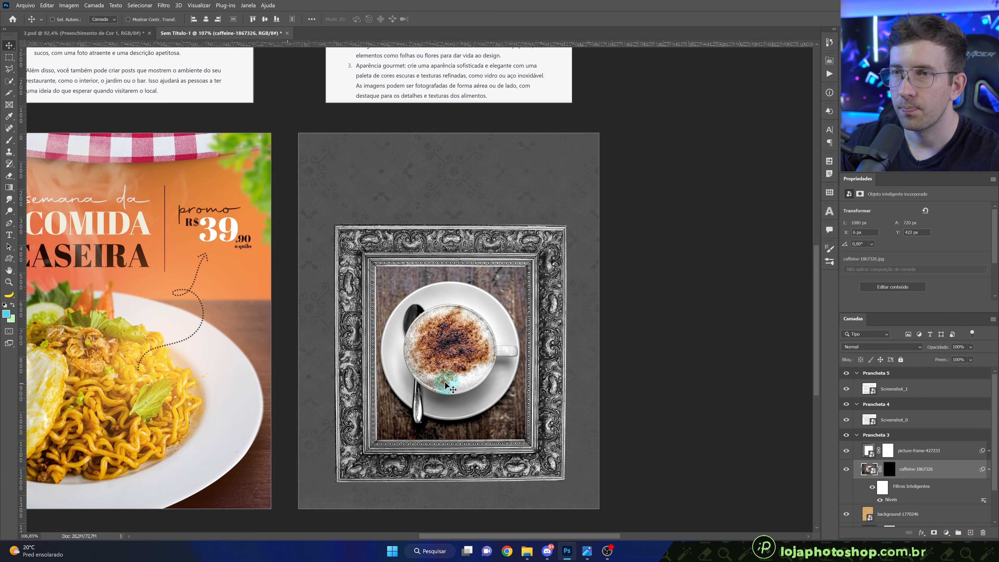
Step: Reread the gourmet design suggestion, and set the pen tool to draw in shape (Forma) mode
{"action": "scroll", "coordinate": [425, 408], "scroll_direction": "up", "scroll_amount": 3}
{"action": "scroll", "coordinate": [430, 359], "scroll_direction": "up", "scroll_amount": 10}
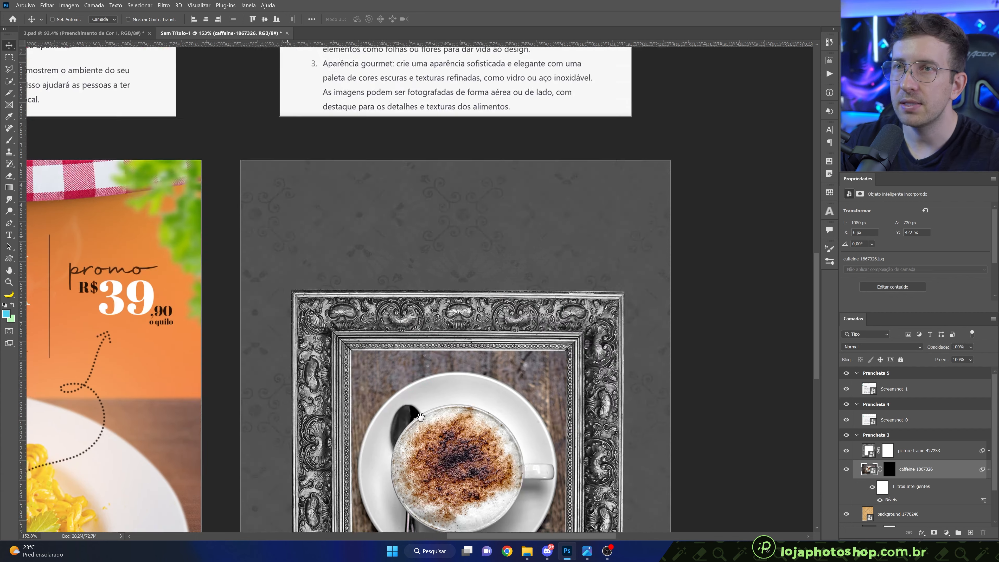
{"action": "scroll", "coordinate": [490, 395], "scroll_direction": "down", "scroll_amount": 1}
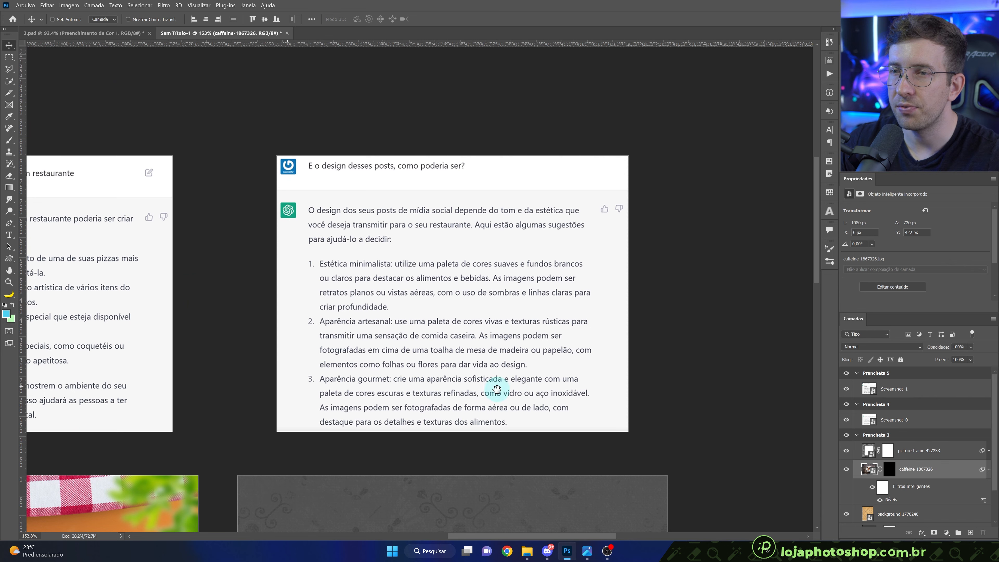
{"action": "scroll", "coordinate": [500, 416], "scroll_direction": "down", "scroll_amount": 10}
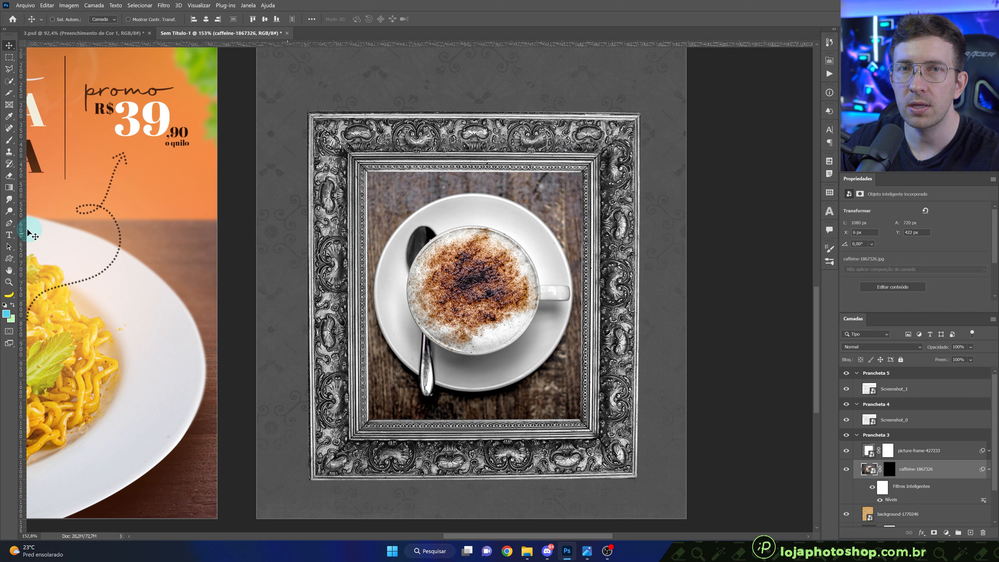
{"action": "left_click", "coordinate": [9, 223]}
{"action": "left_click", "coordinate": [65, 19]}
{"action": "left_click", "coordinate": [63, 27]}
{"action": "left_click", "coordinate": [110, 19]}
{"action": "left_click", "coordinate": [363, 407]}
{"action": "left_click", "coordinate": [583, 161]}
{"action": "left_click", "coordinate": [357, 157]}
{"action": "key", "text": "ctrl+z"}
{"action": "key", "text": "ctrl+z"}
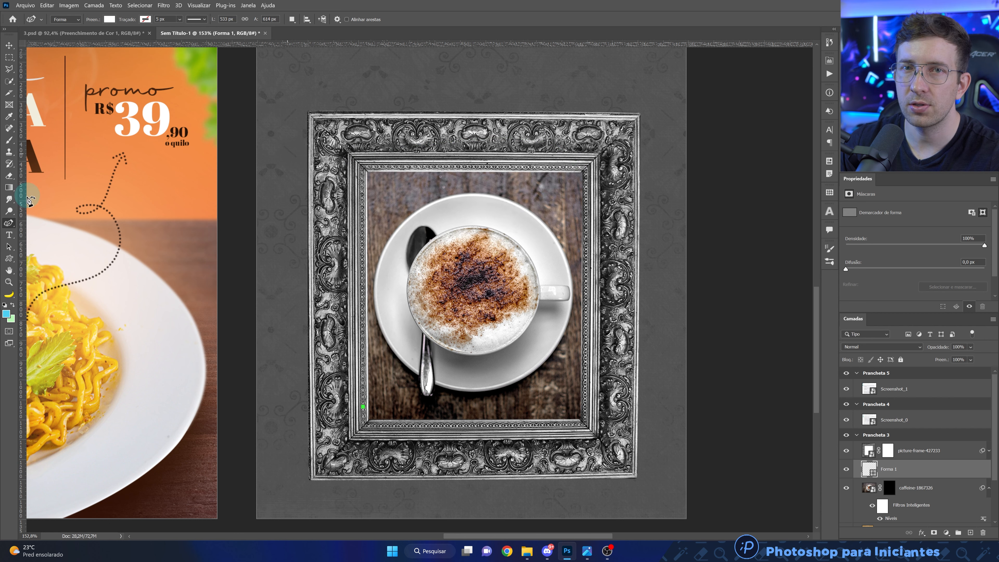
Step: Draw a closed white triangle with straight Pen tool segments over the upper-left half of the framed coffee photo
{"action": "right_click", "coordinate": [9, 224]}
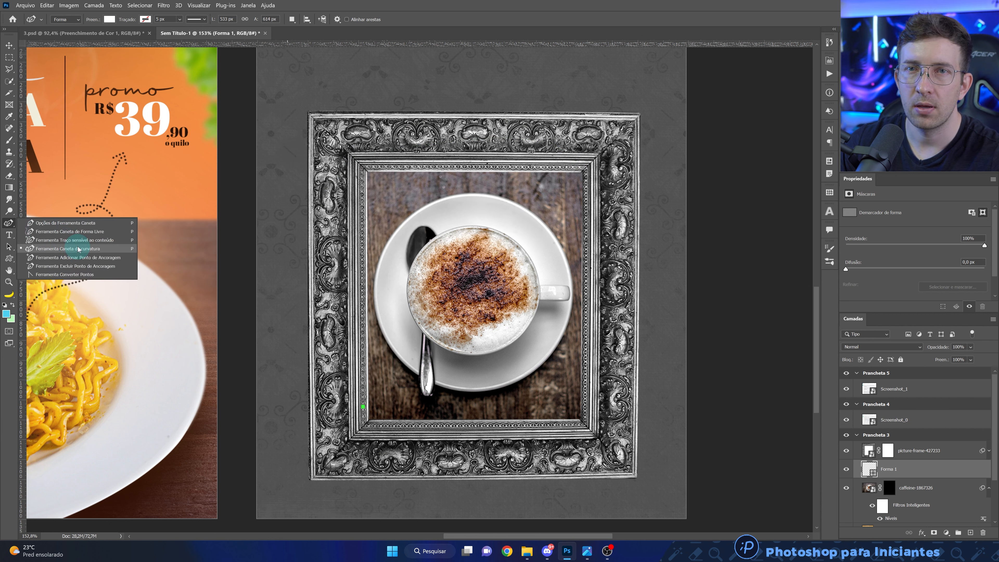
{"action": "left_click", "coordinate": [76, 223]}
{"action": "right_click", "coordinate": [9, 223]}
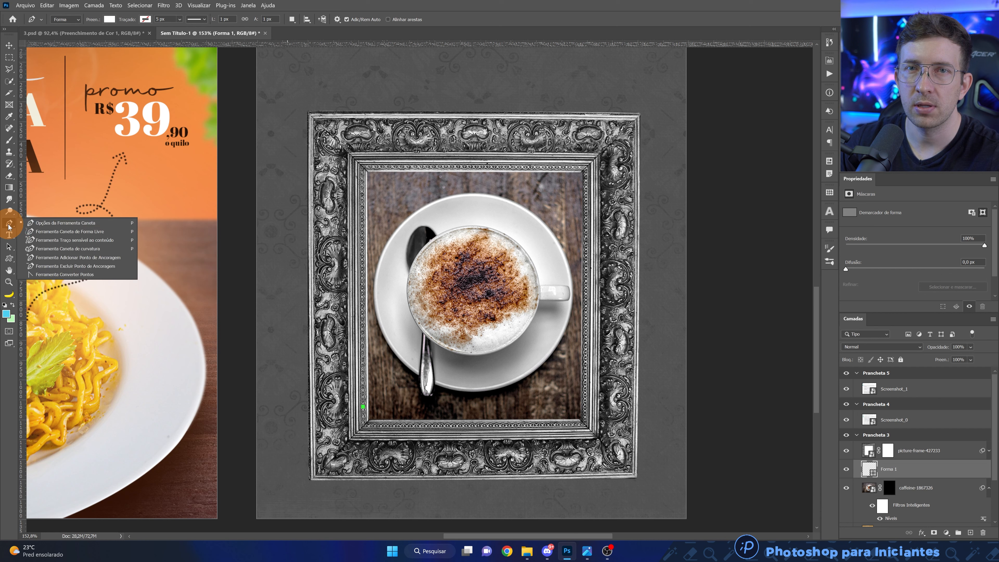
{"action": "left_click", "coordinate": [26, 225]}
{"action": "key", "text": "ctrl+z"}
{"action": "left_click", "coordinate": [360, 403]}
{"action": "left_click", "coordinate": [573, 157]}
{"action": "left_click", "coordinate": [342, 158]}
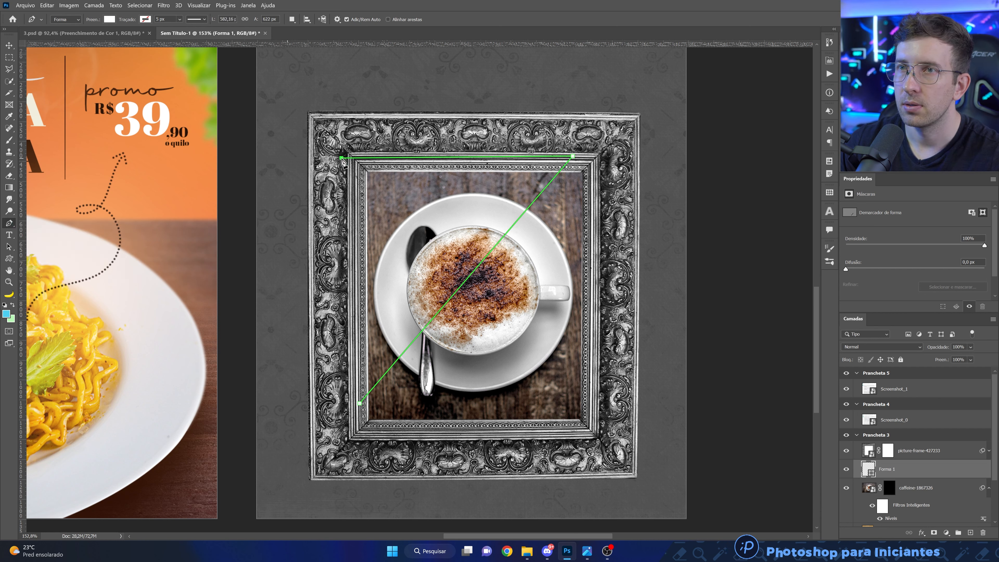
{"action": "left_click", "coordinate": [360, 403]}
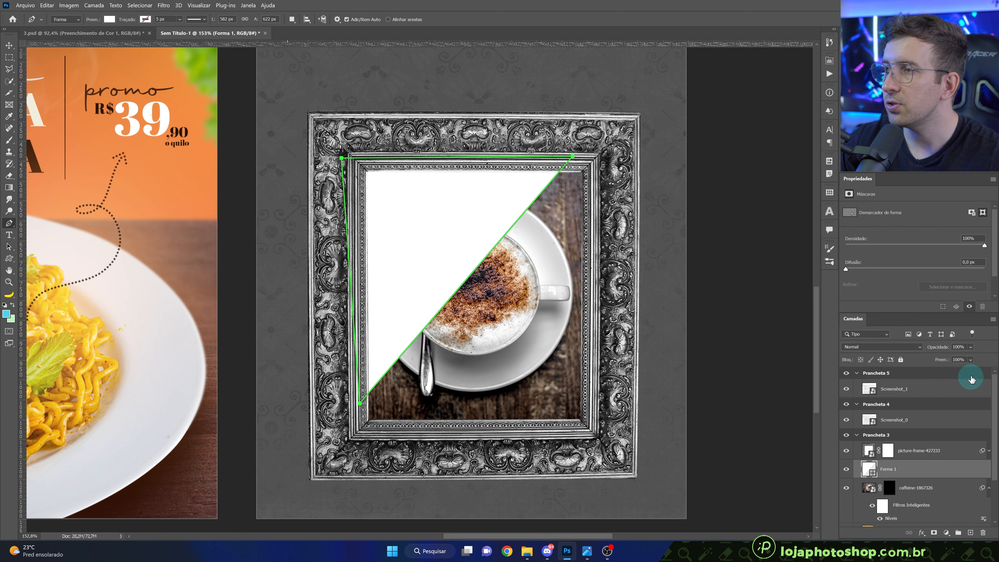
Step: Lower the opacity of the Forma 1 triangle so it forms a faint glass reflection, and select picture-frame-427233
{"action": "left_click", "coordinate": [970, 347]}
{"action": "left_click", "coordinate": [969, 357]}
{"action": "left_click_drag", "start_coordinate": [968, 358], "coordinate": [955, 357]}
{"action": "left_click", "coordinate": [918, 450]}
{"action": "scroll", "coordinate": [502, 366], "scroll_direction": "down", "scroll_amount": 4}
{"action": "scroll", "coordinate": [502, 346], "scroll_direction": "up", "scroll_amount": 4}
{"action": "left_click_drag", "start_coordinate": [465, 267], "coordinate": [457, 292]}
{"action": "left_click_drag", "start_coordinate": [464, 98], "coordinate": [443, 197]}
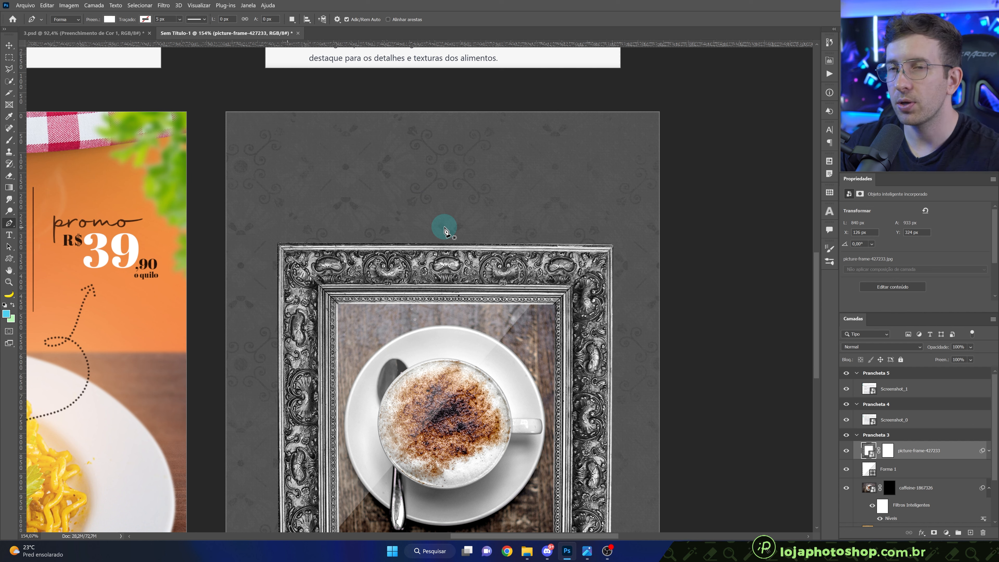
{"action": "scroll", "coordinate": [445, 230], "scroll_direction": "down", "scroll_amount": 2}
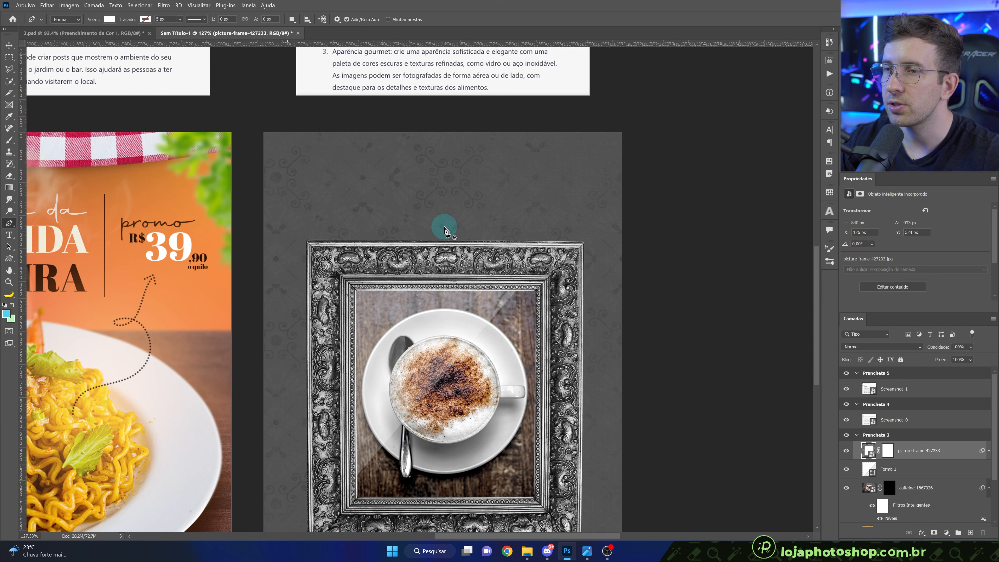
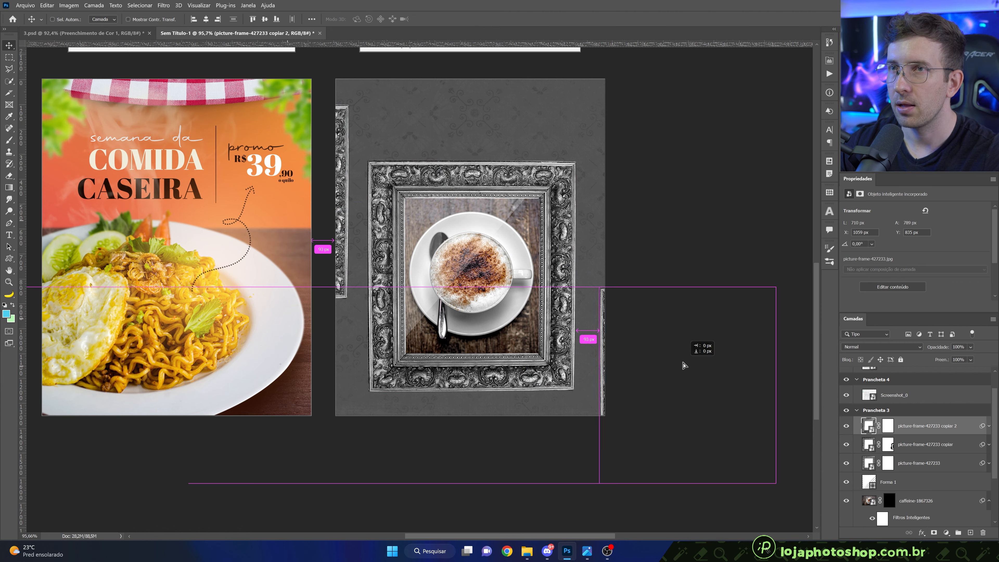
Step: Move picture-frame-427233 copiar 2 up along the artboard's right edge to X 1039 px, Y 675 px
{"action": "left_click", "coordinate": [369, 162]}
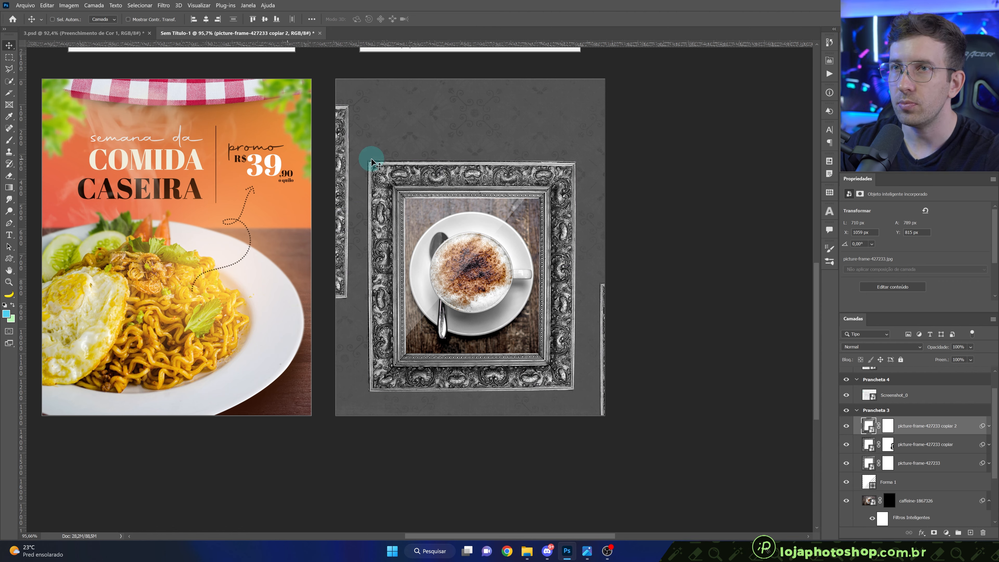
{"action": "left_click_drag", "start_coordinate": [369, 162], "coordinate": [604, 282]}
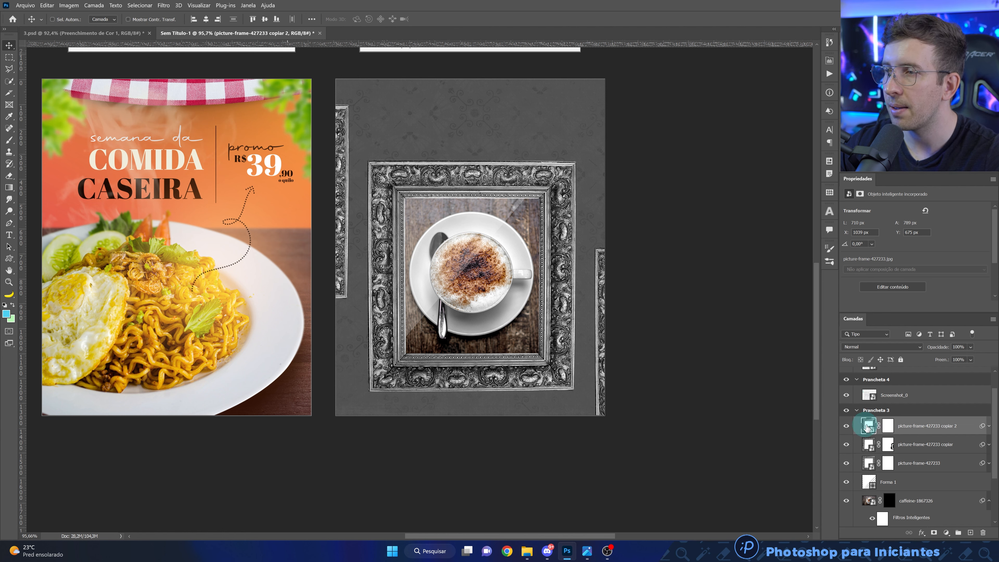
{"action": "left_click_drag", "start_coordinate": [901, 450], "coordinate": [896, 434]}
{"action": "left_click", "coordinate": [163, 6]}
{"action": "mouse_move", "coordinate": [185, 110]}
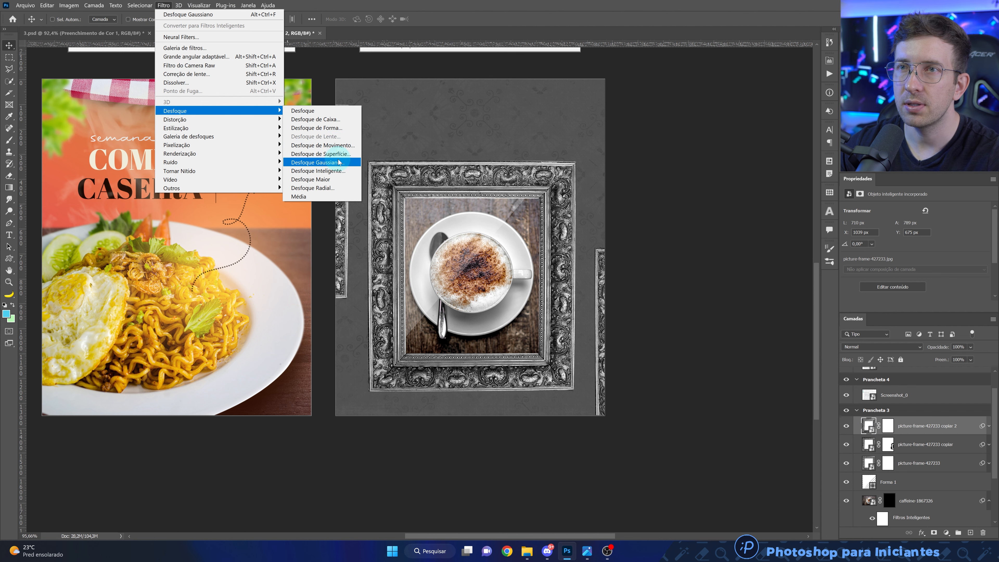
{"action": "left_click", "coordinate": [339, 162]}
{"action": "left_click", "coordinate": [705, 335]}
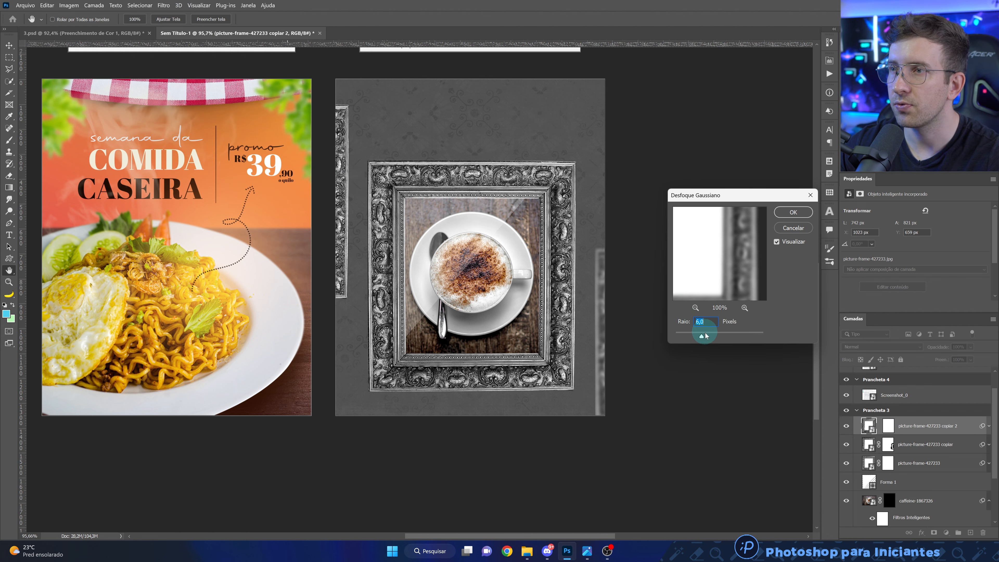
{"action": "left_click", "coordinate": [793, 228]}
Step: Try deleting the layer masks of both picture-frame copies, and undo the deletions
{"action": "left_click_drag", "start_coordinate": [888, 428], "coordinate": [982, 532]}
{"action": "right_click", "coordinate": [887, 444]}
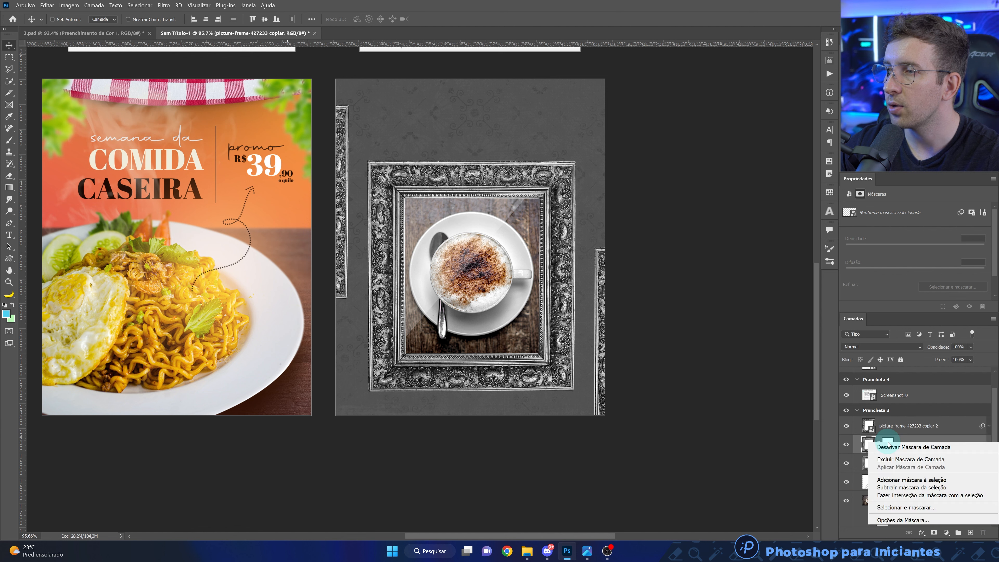
{"action": "left_click", "coordinate": [904, 459]}
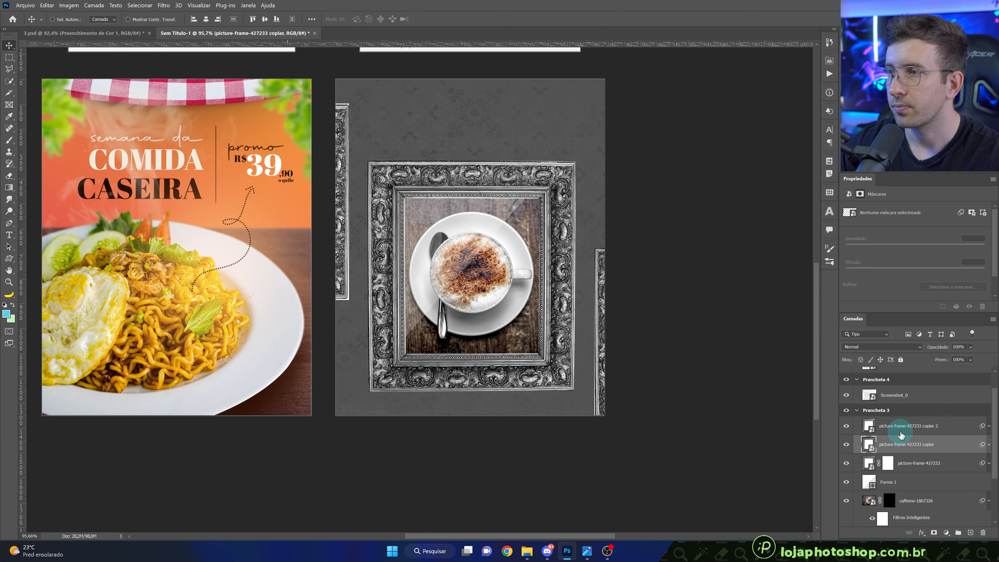
{"action": "left_click", "coordinate": [163, 6]}
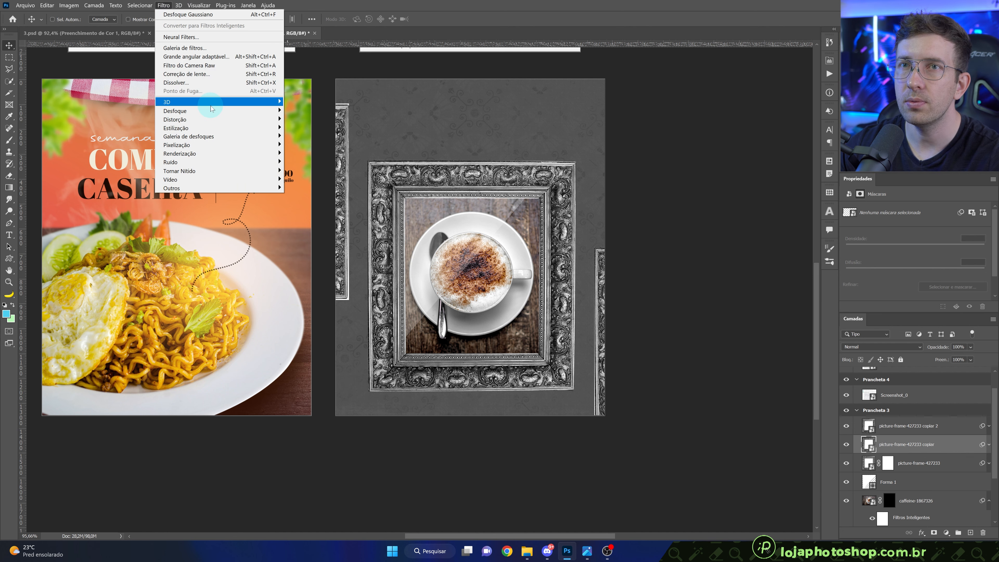
{"action": "left_click", "coordinate": [890, 441]}
{"action": "key", "text": "ctrl+z"}
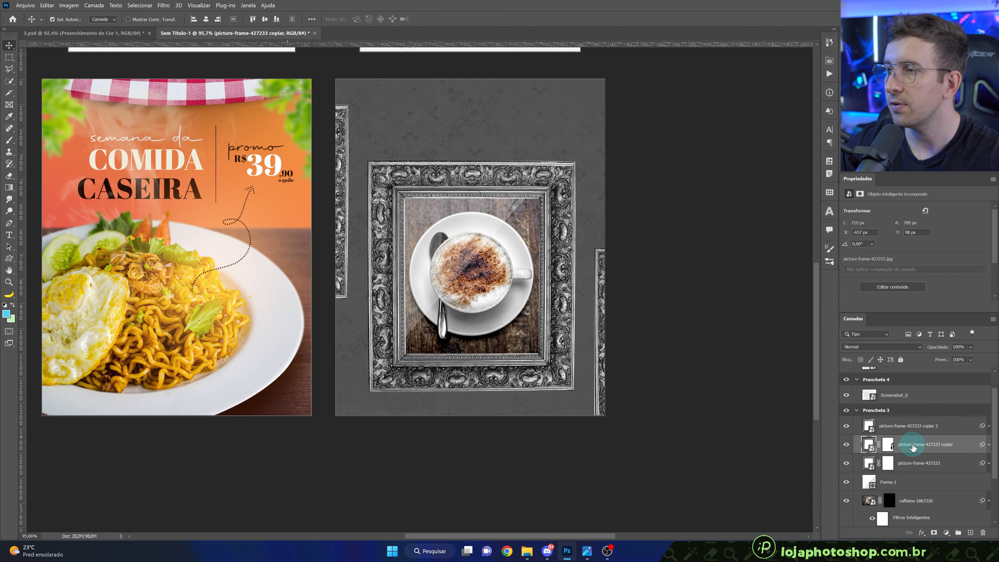
{"action": "key", "text": "ctrl+z"}
Step: Rasterize the picture-frame-427233 copiar layer and apply its layer mask
{"action": "key", "text": "ctrl"}
{"action": "right_click", "coordinate": [921, 444]}
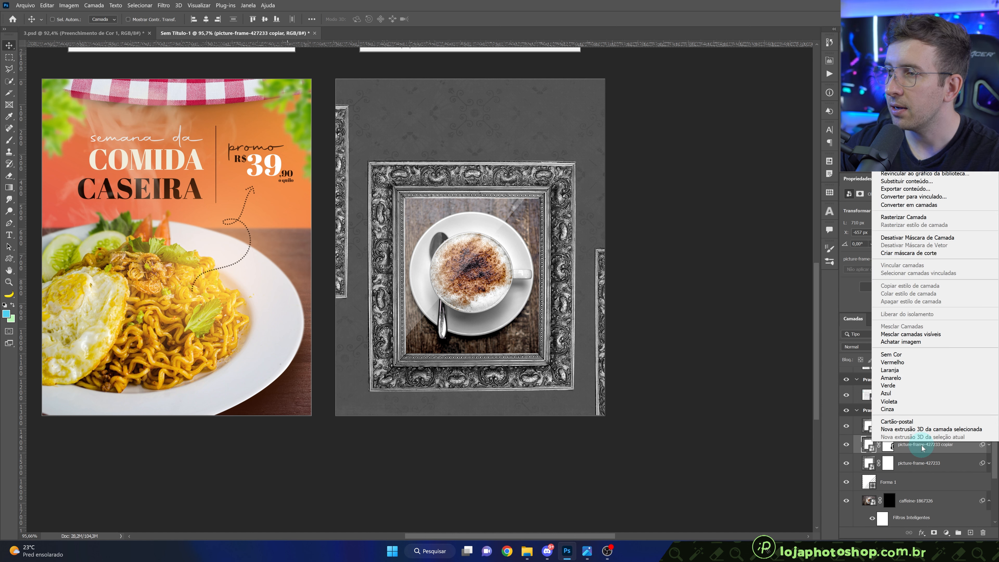
{"action": "left_click", "coordinate": [905, 217]}
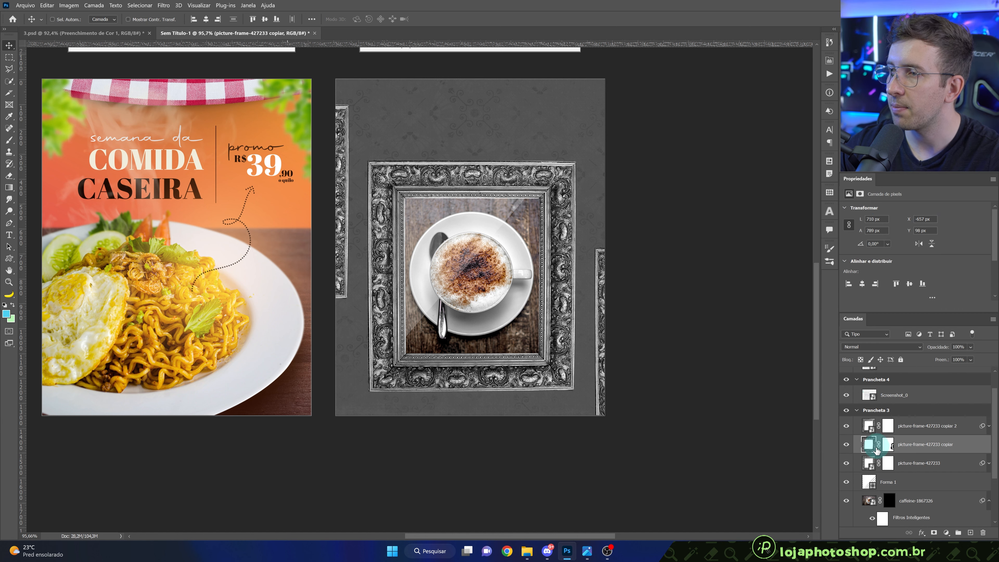
{"action": "right_click", "coordinate": [889, 449]}
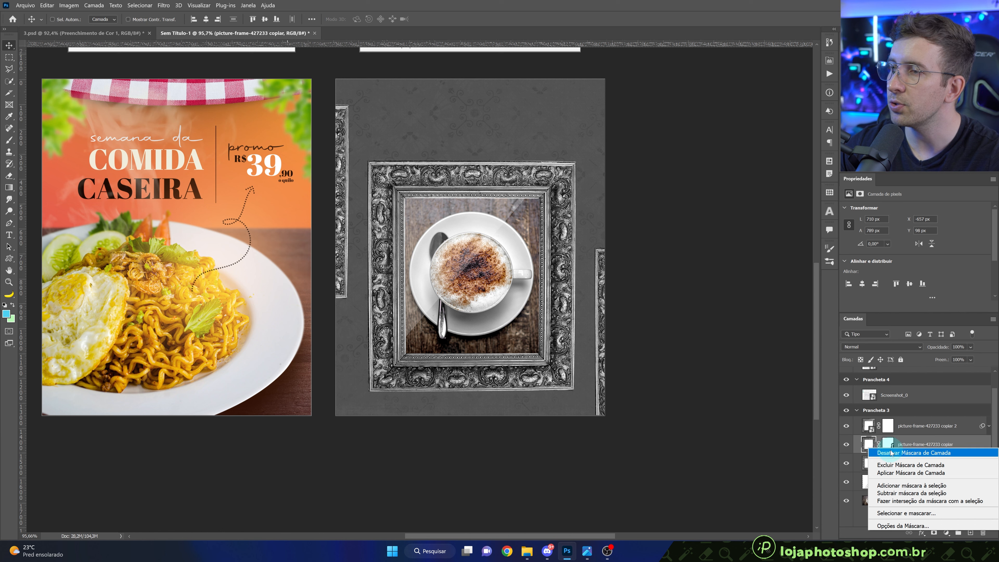
{"action": "left_click", "coordinate": [904, 472]}
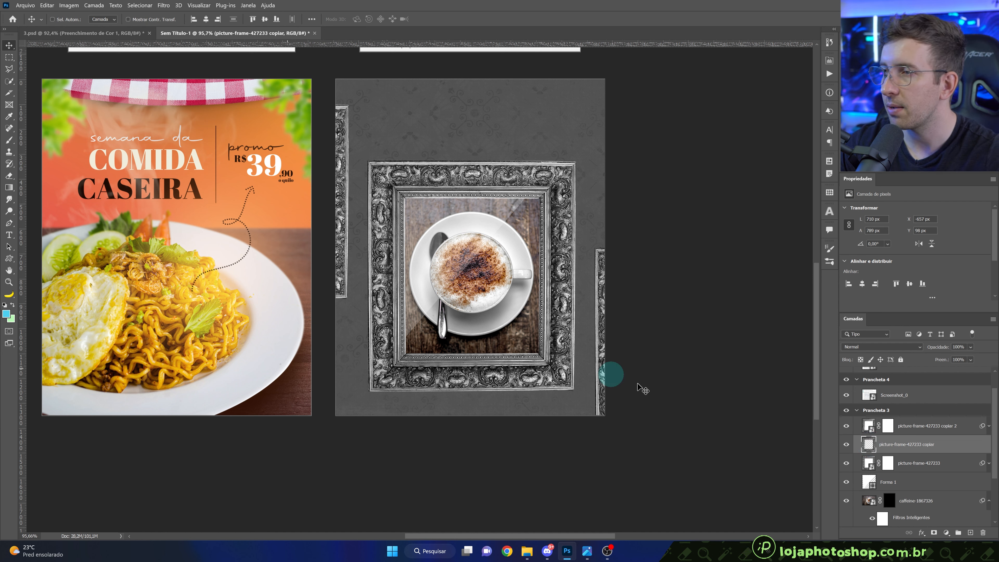
Step: Rasterize picture-frame-427233 copiar 2 and apply its layer mask
{"action": "right_click", "coordinate": [917, 426]}
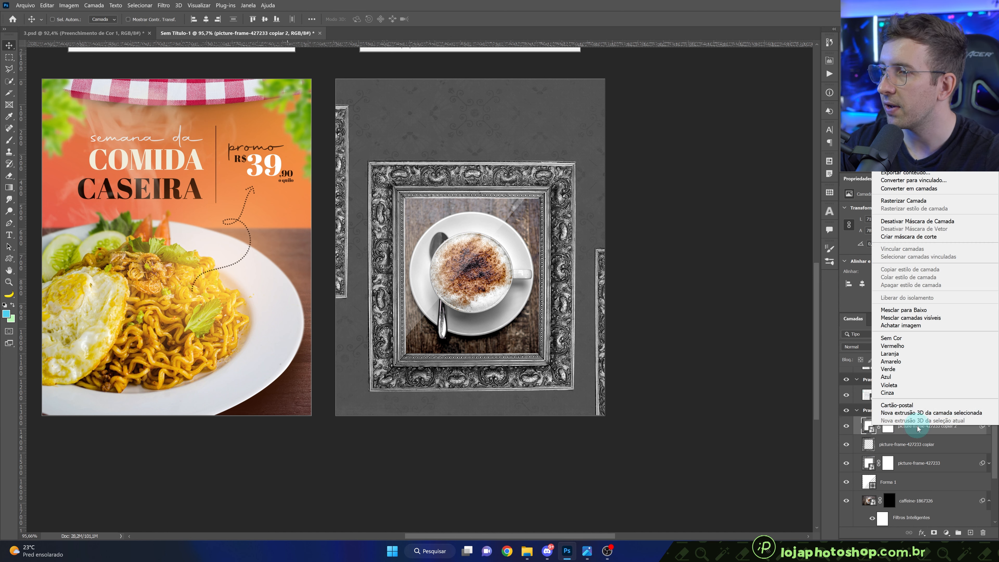
{"action": "left_click", "coordinate": [913, 201]}
{"action": "right_click", "coordinate": [887, 430]}
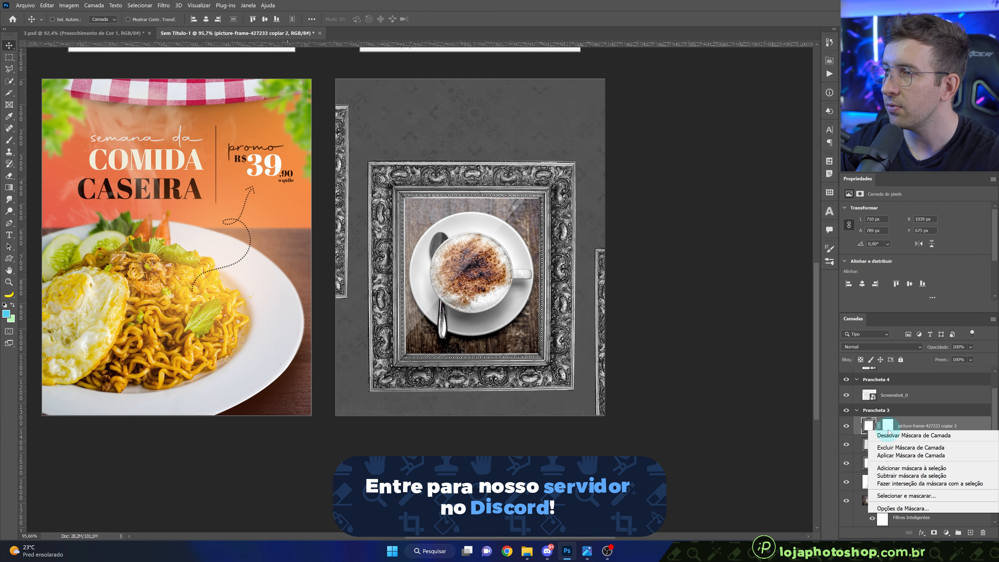
{"action": "left_click", "coordinate": [896, 449]}
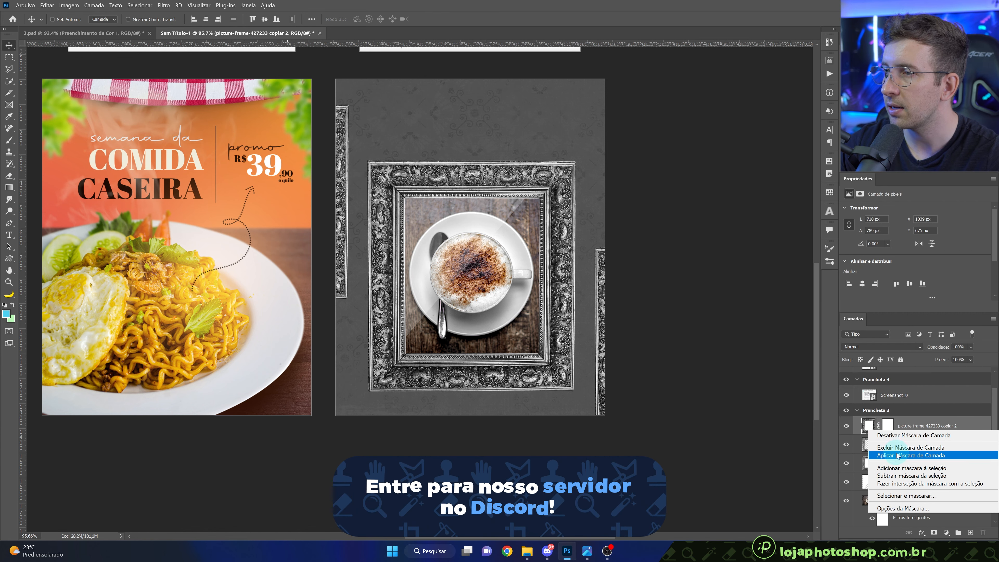
Step: Convert each of the two rasterized picture-frame copies into a smart object
{"action": "right_click", "coordinate": [904, 436]}
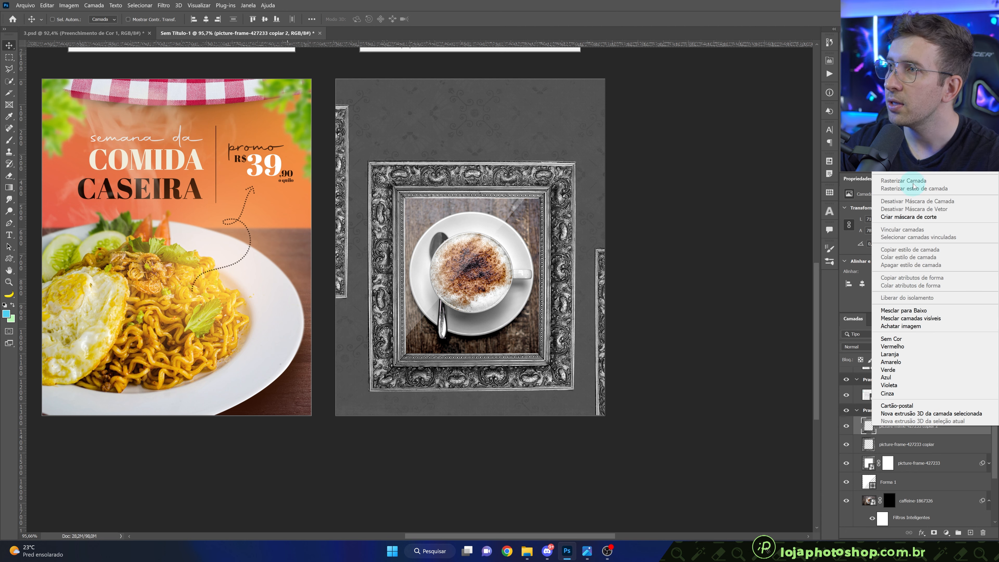
{"action": "left_click", "coordinate": [913, 170]}
{"action": "right_click", "coordinate": [923, 450]}
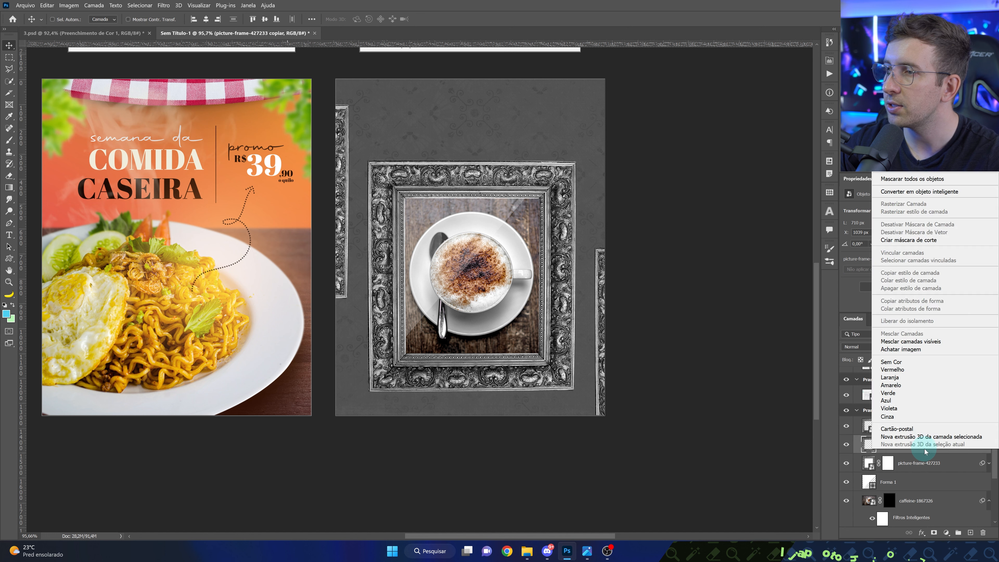
{"action": "left_click", "coordinate": [917, 192]}
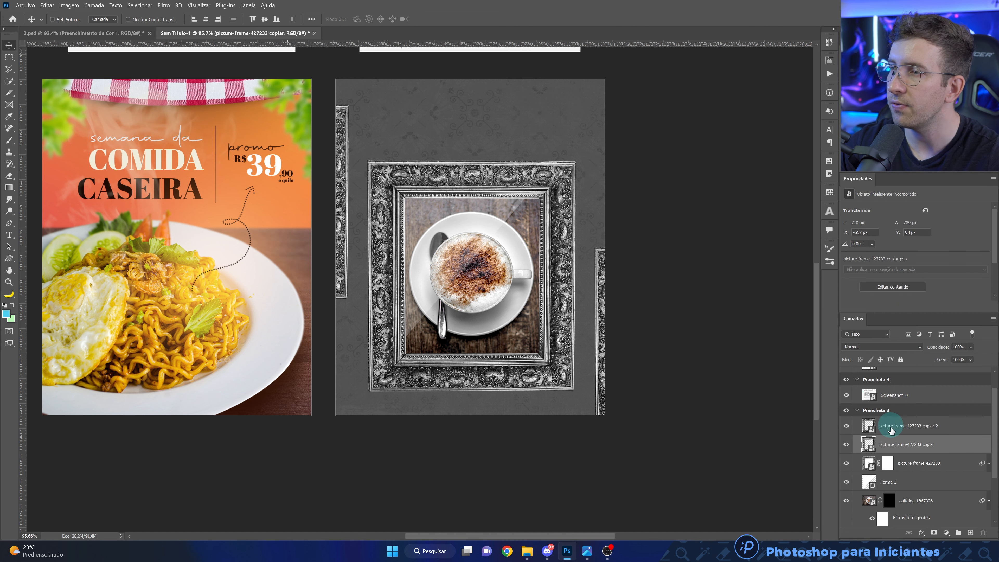
Step: Blur both side picture-frame copies with a 4,5 px Gaussian Blur and collapse their smart filter lists
{"action": "left_click", "coordinate": [164, 5]}
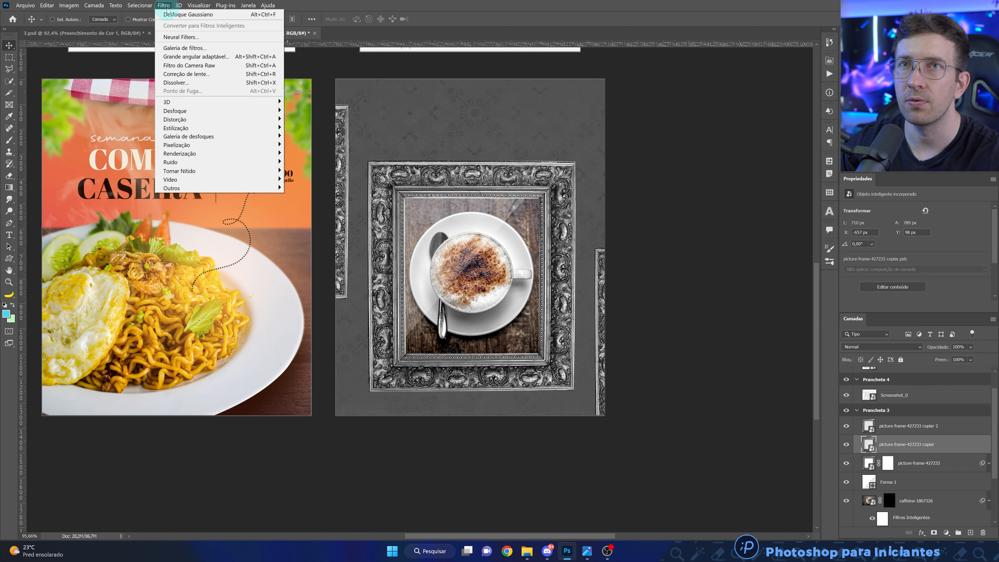
{"action": "mouse_move", "coordinate": [191, 111]}
{"action": "left_click", "coordinate": [315, 170]}
{"action": "left_click_drag", "start_coordinate": [688, 337], "coordinate": [695, 336]}
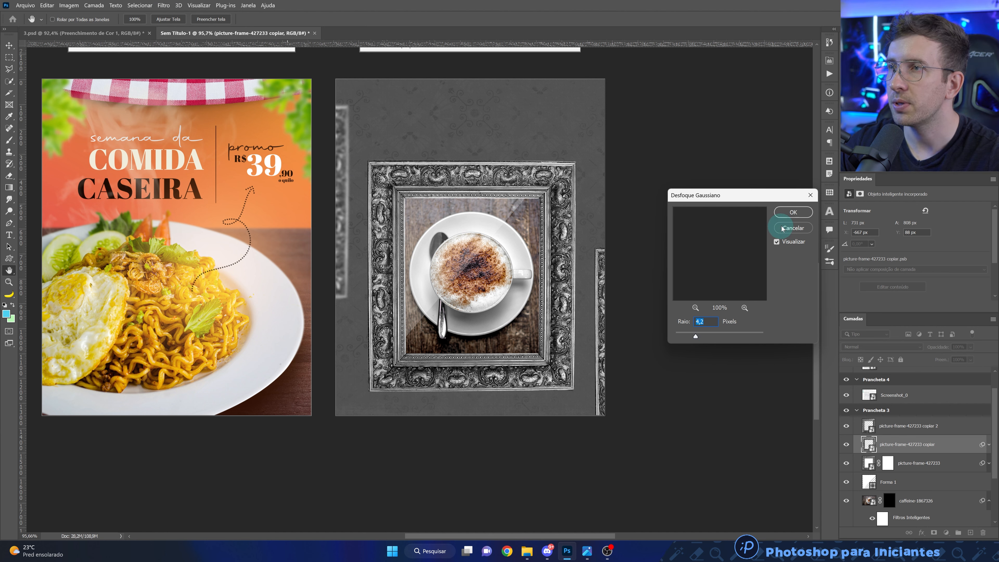
{"action": "left_click_drag", "start_coordinate": [696, 336], "coordinate": [697, 336]}
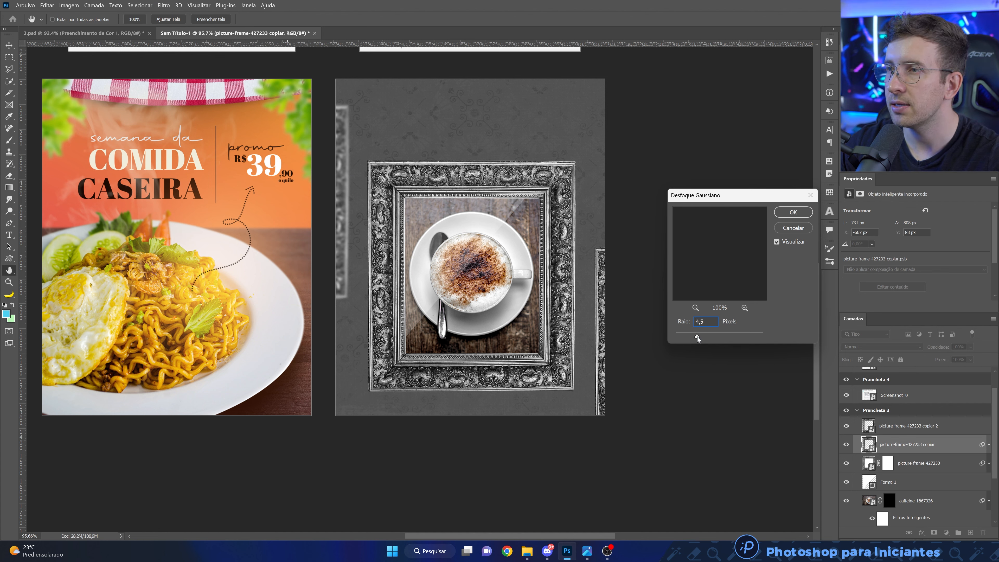
{"action": "left_click", "coordinate": [793, 212]}
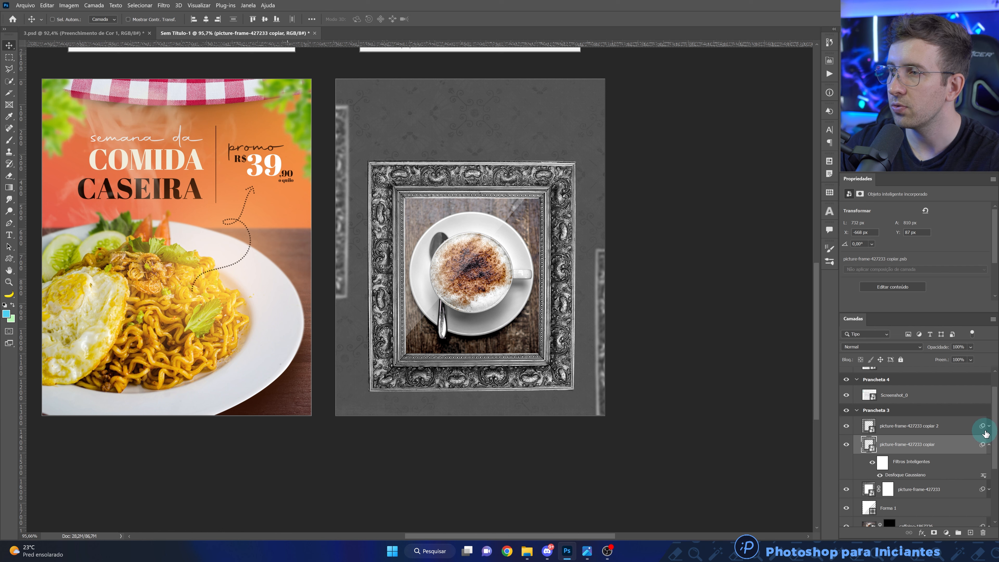
{"action": "left_click", "coordinate": [988, 427]}
{"action": "left_click", "coordinate": [988, 428]}
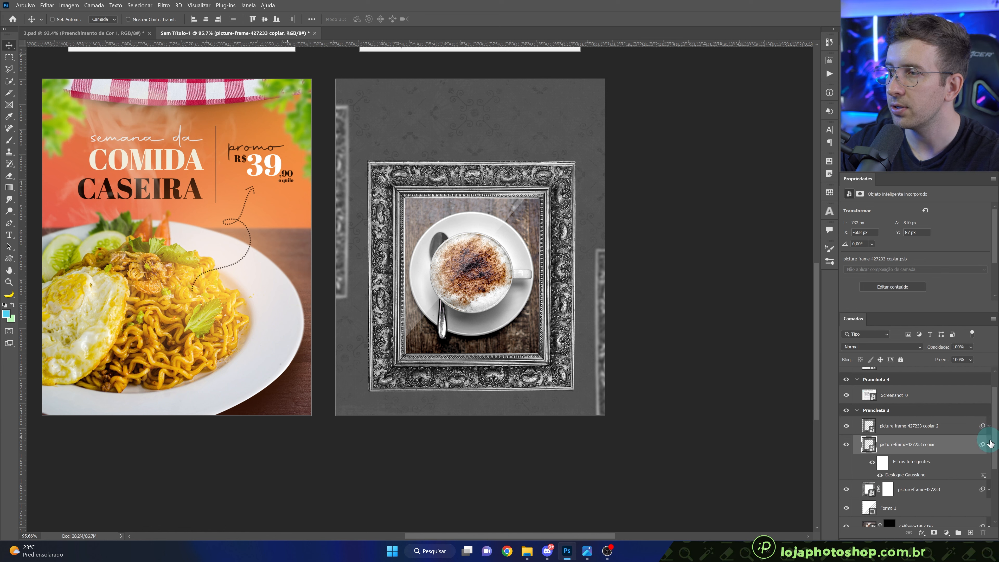
{"action": "left_click", "coordinate": [988, 445]}
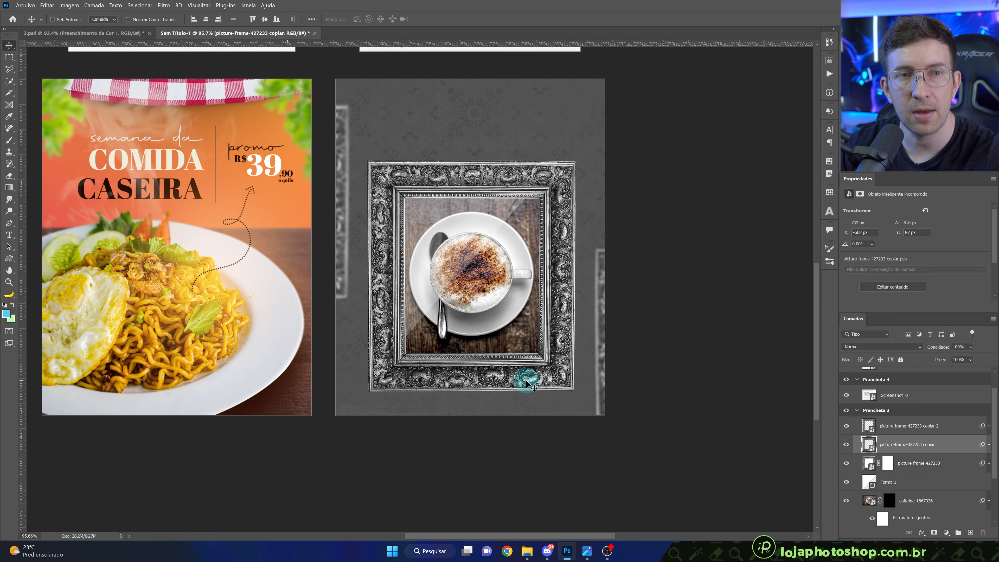
Step: Add the orange text "Capuccino" in Abril Fatface above the framed photo, on a new layer over the frame copies
{"action": "left_click", "coordinate": [920, 429]}
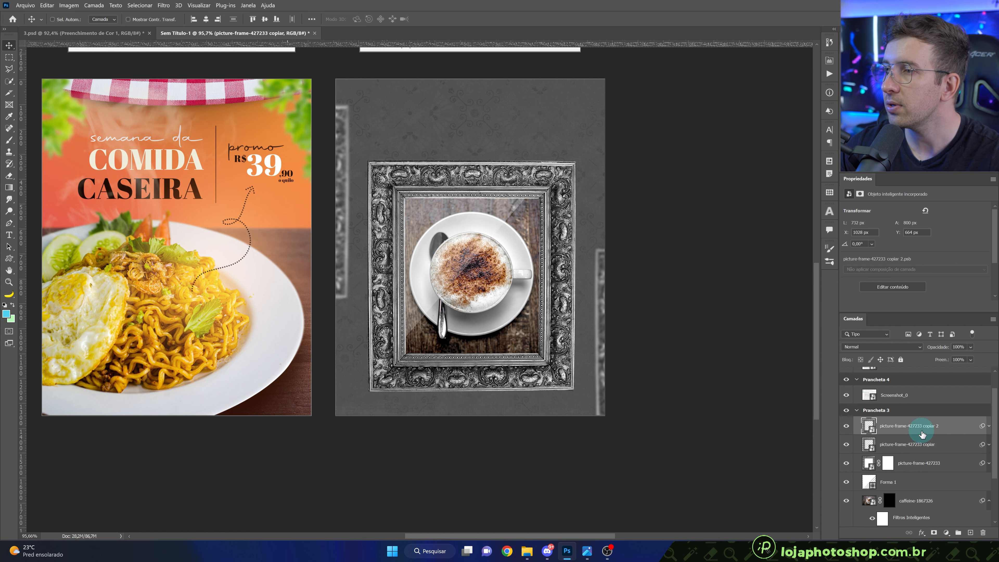
{"action": "left_click", "coordinate": [970, 532]}
{"action": "key", "text": "t"}
{"action": "left_click", "coordinate": [416, 122]}
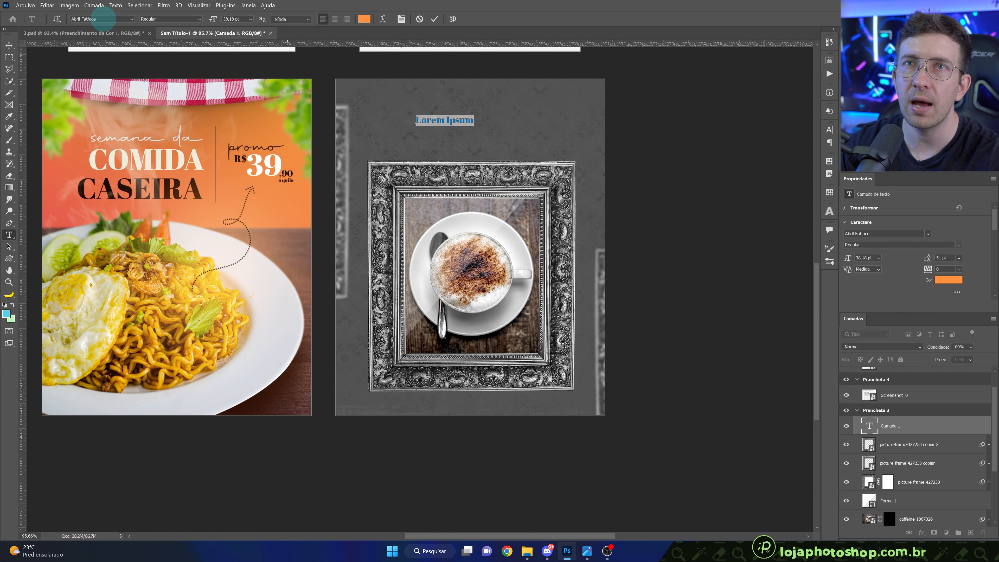
{"action": "left_click", "coordinate": [133, 20]}
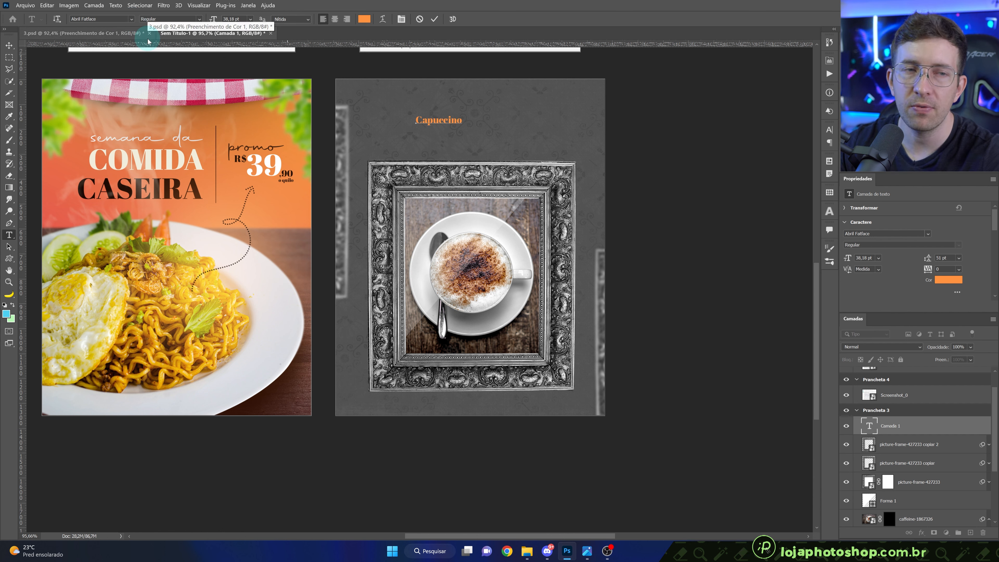
{"action": "left_click", "coordinate": [434, 20]}
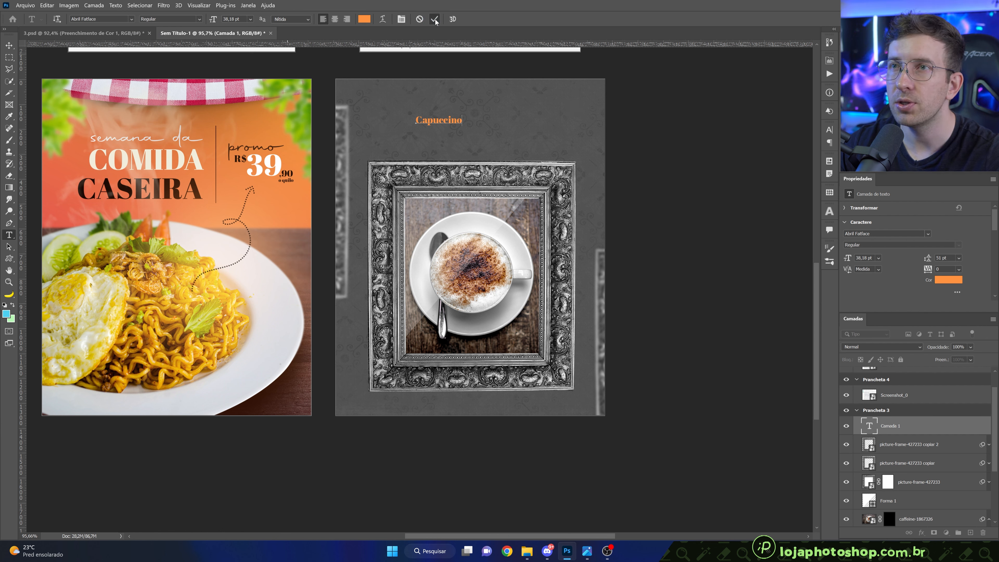
Step: Scale the "Capuccino" text to about 284% and center it horizontally above the frame
{"action": "key", "text": "ctrl+t"}
{"action": "left_click_drag", "start_coordinate": [457, 112], "coordinate": [508, 115]}
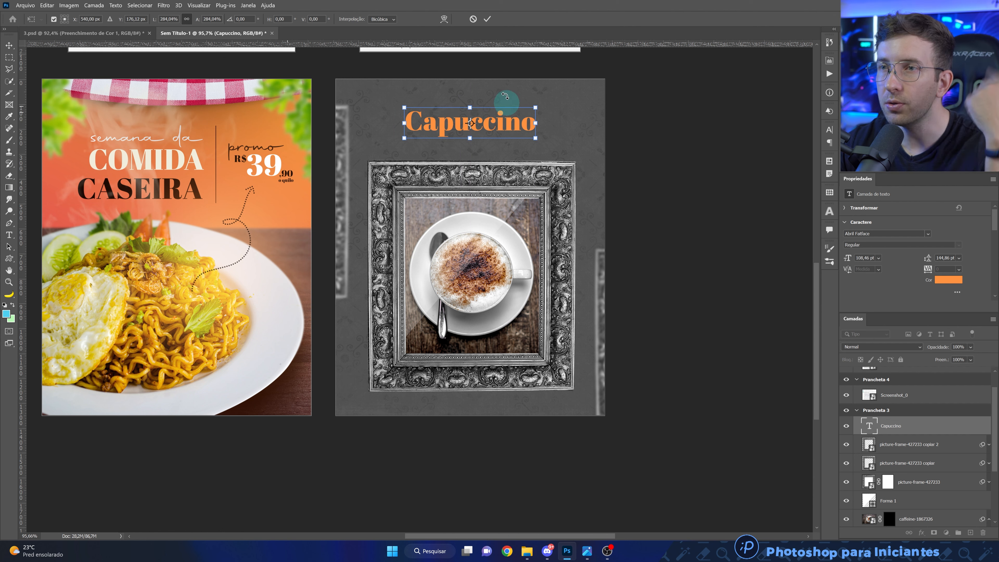
{"action": "left_click", "coordinate": [487, 19]}
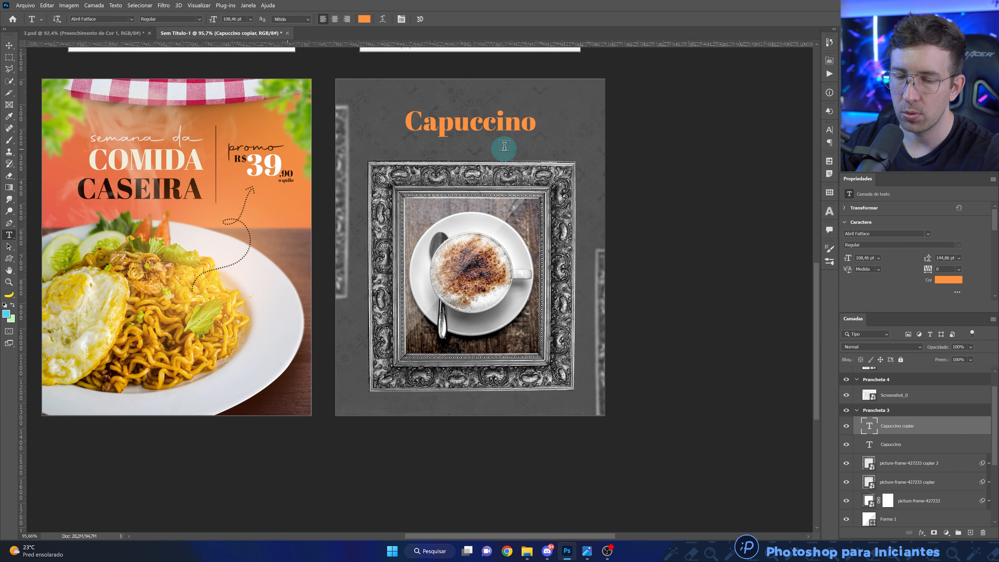
Step: Duplicate the "Capuccino" text directly below the original and change the copy's wording to "abril"
{"action": "key", "text": "v"}
{"action": "left_click_drag", "start_coordinate": [498, 128], "coordinate": [499, 150]}
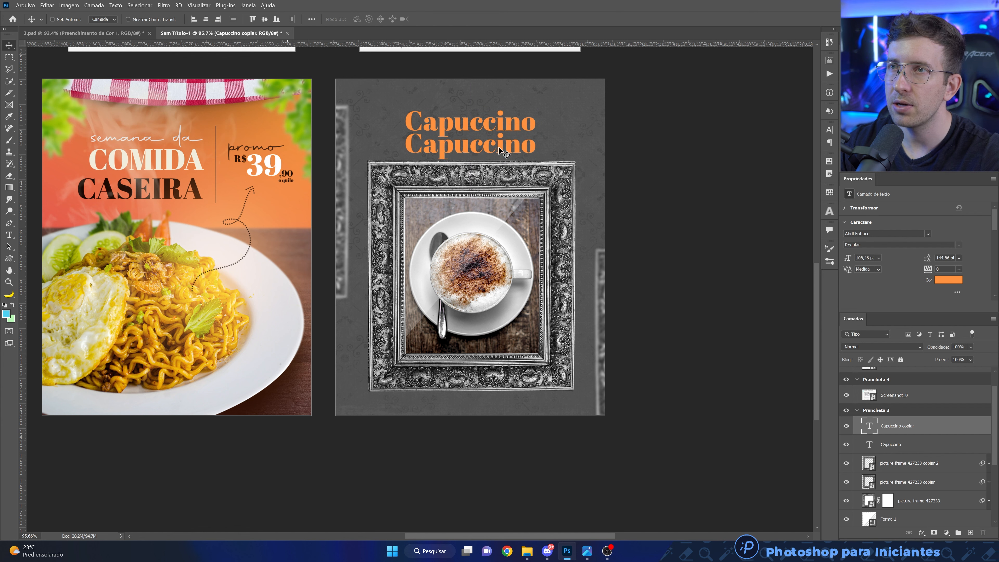
{"action": "double_click", "coordinate": [498, 145]}
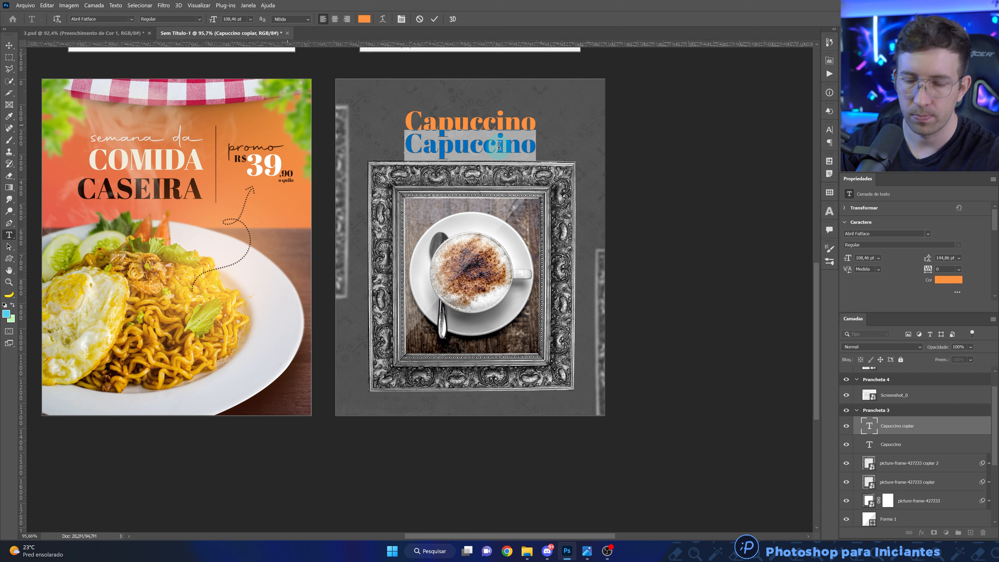
{"action": "type", "text": "abriel"}
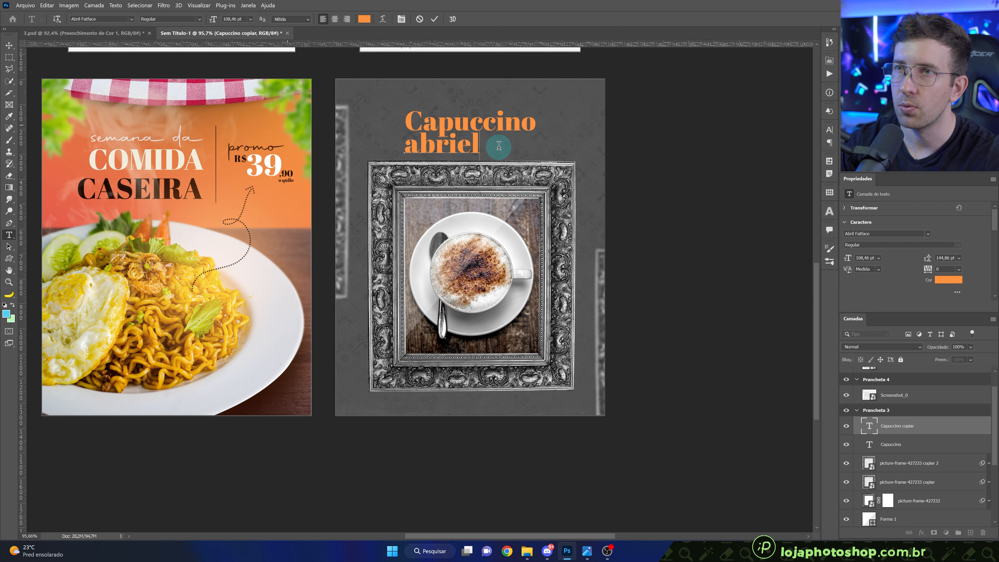
{"action": "key", "text": "BackSpace"}
{"action": "key", "text": "BackSpace"}
{"action": "type", "text": "l"}
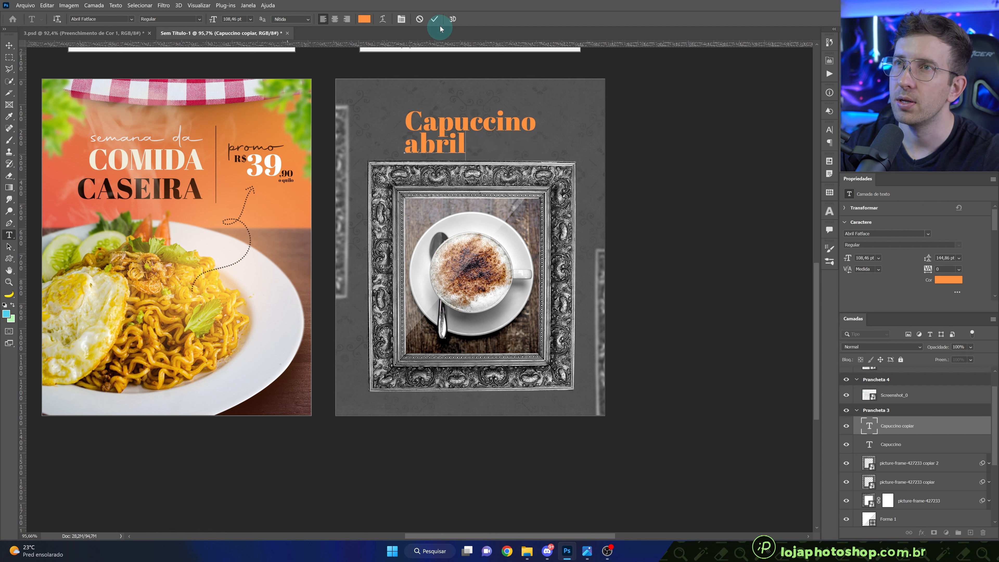
{"action": "left_click", "coordinate": [435, 19]}
Step: Center "abril" beneath "Capuccino", nudge "Capuccino" slightly up, and select both text layers
{"action": "key", "text": "v"}
{"action": "left_click_drag", "start_coordinate": [447, 147], "coordinate": [505, 120]}
{"action": "left_click", "coordinate": [890, 443], "text": "shift"}
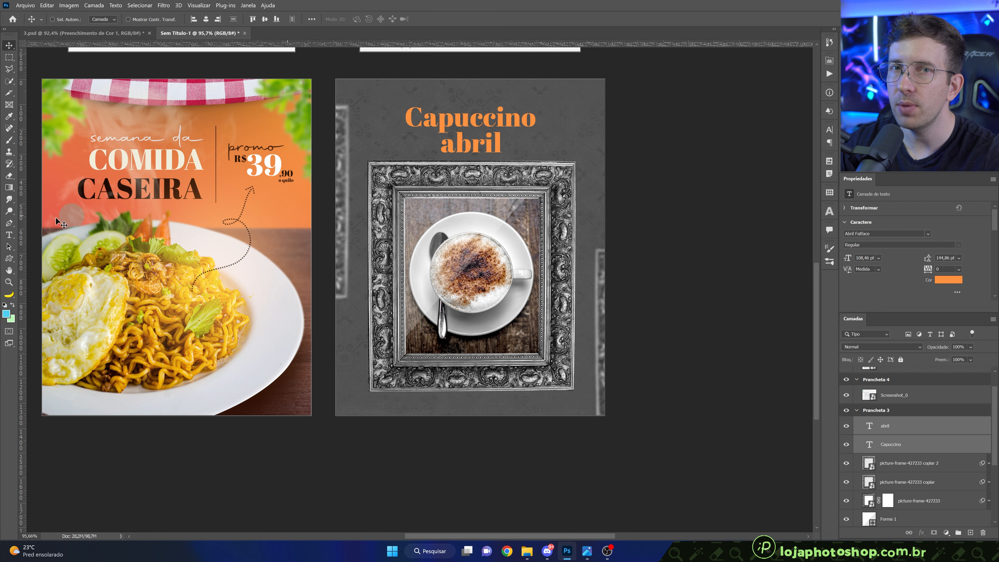
Step: Add a small separate text "de" beside "abril" in 38,18 pt Abril Fatface
{"action": "left_click", "coordinate": [14, 236]}
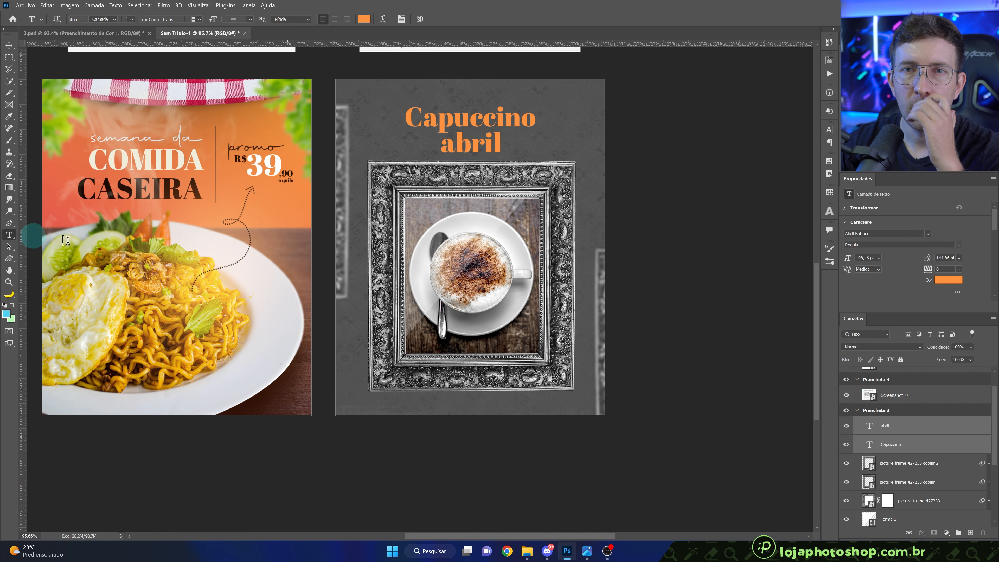
{"action": "left_click", "coordinate": [560, 144]}
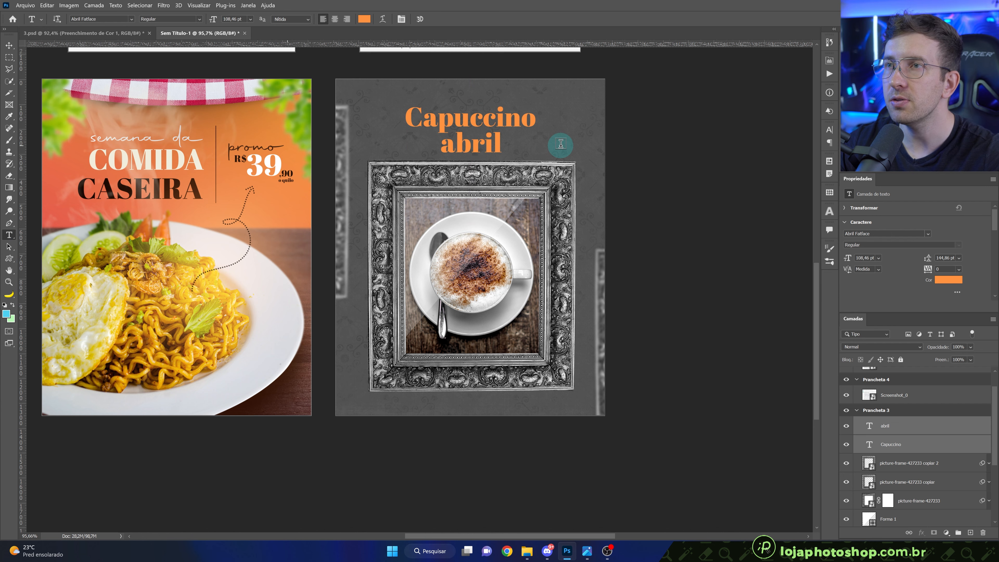
{"action": "type", "text": "de"}
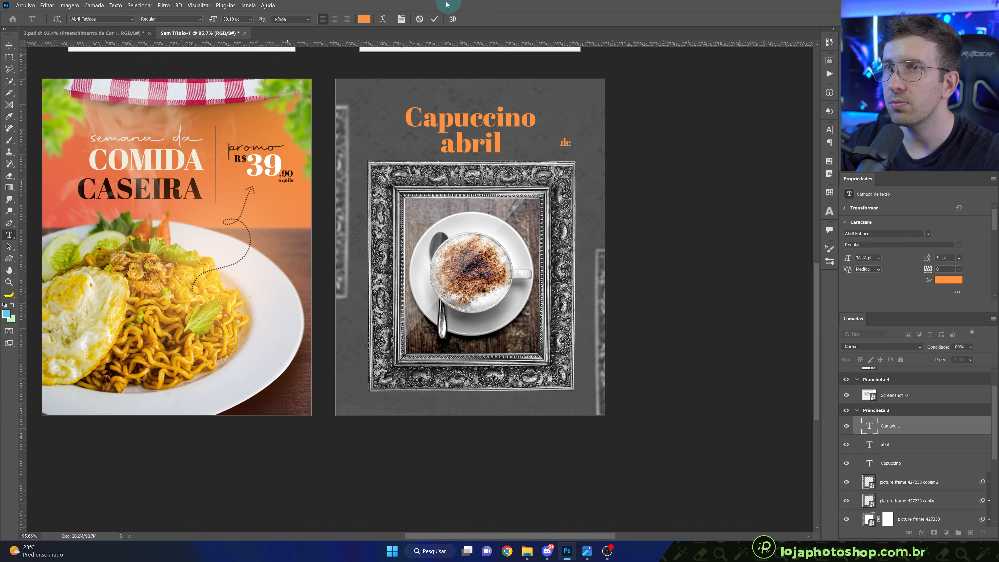
{"action": "left_click", "coordinate": [528, 73]}
Step: Move the small "de" text to the center between "Capuccino" and "abril"
{"action": "scroll", "coordinate": [490, 80], "scroll_direction": "up", "scroll_amount": 6}
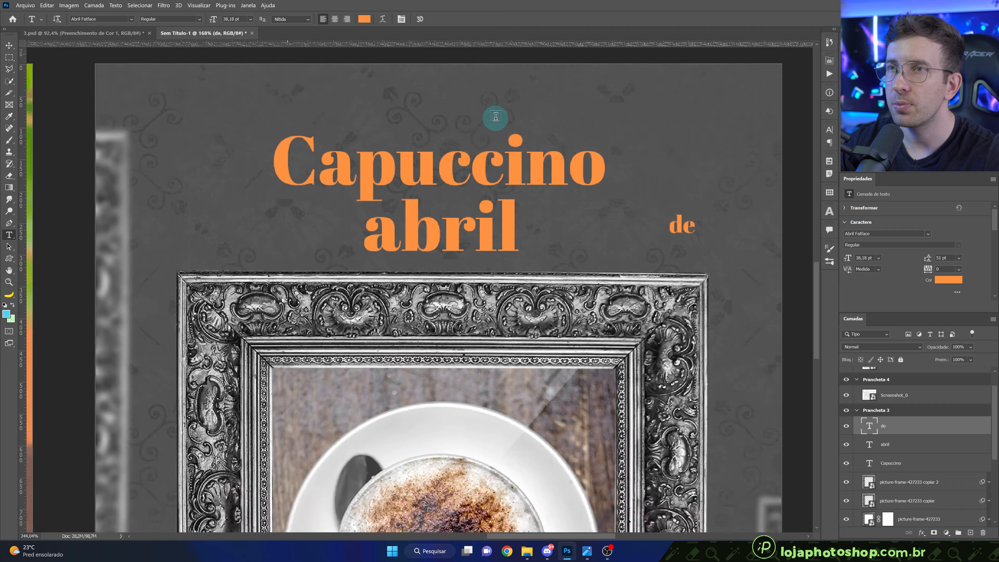
{"action": "scroll", "coordinate": [496, 117], "scroll_direction": "up", "scroll_amount": 1}
{"action": "key", "text": "v"}
{"action": "left_click_drag", "start_coordinate": [694, 228], "coordinate": [440, 205]}
{"action": "scroll", "coordinate": [515, 209], "scroll_direction": "down", "scroll_amount": 5}
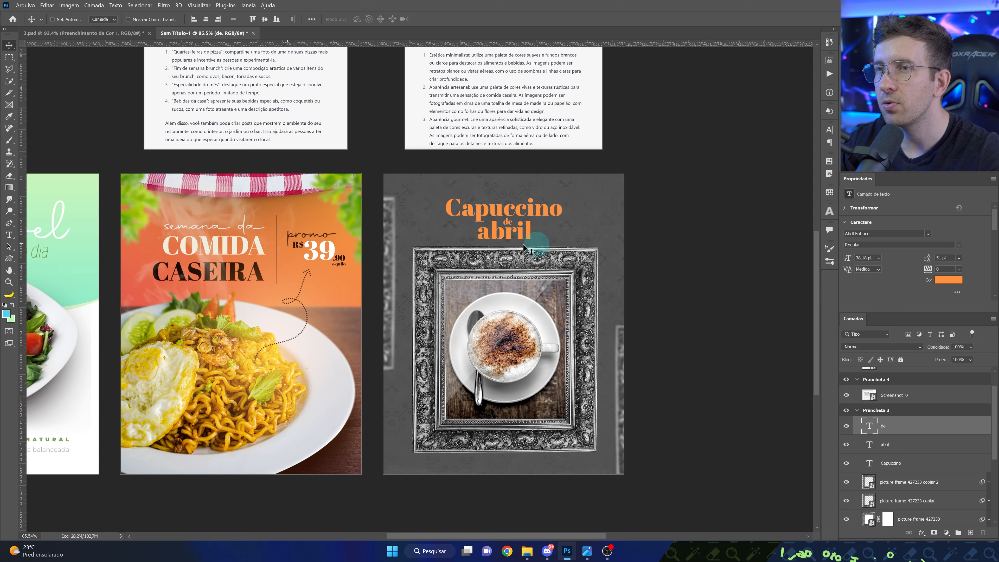